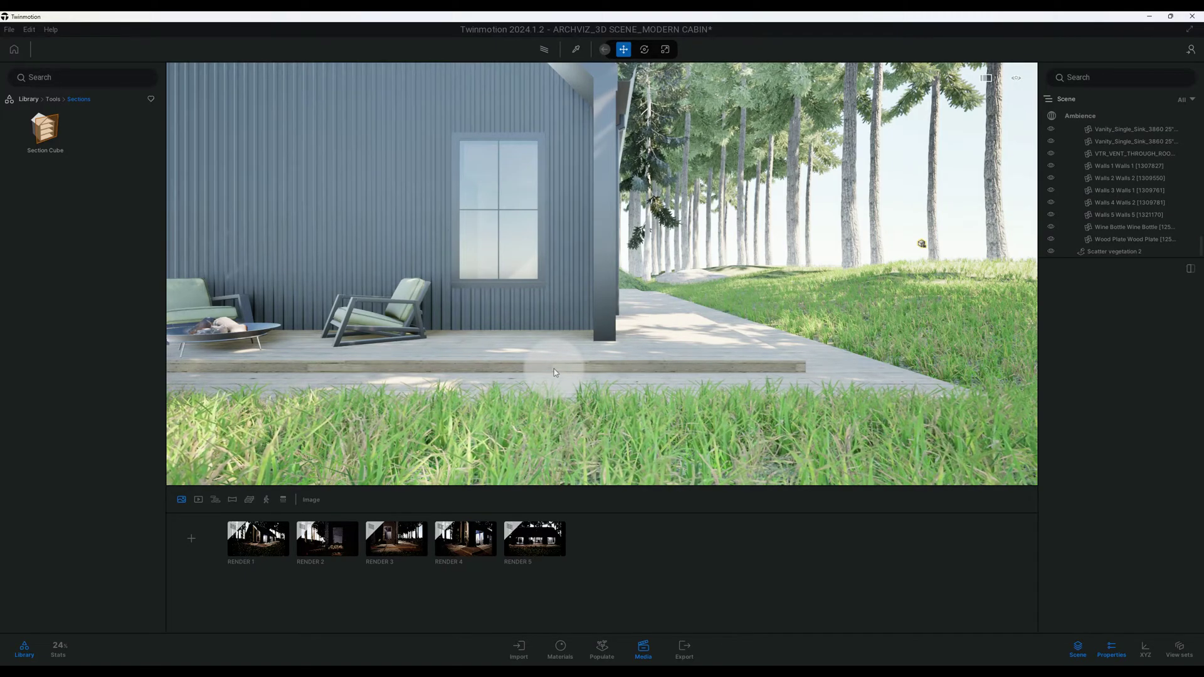
Open the RENDER 3 image and switch its rendering to Real time with Lumen global illumination.
{"action": "scroll", "coordinate": [577, 423], "scroll_direction": "down", "scroll_amount": 5}
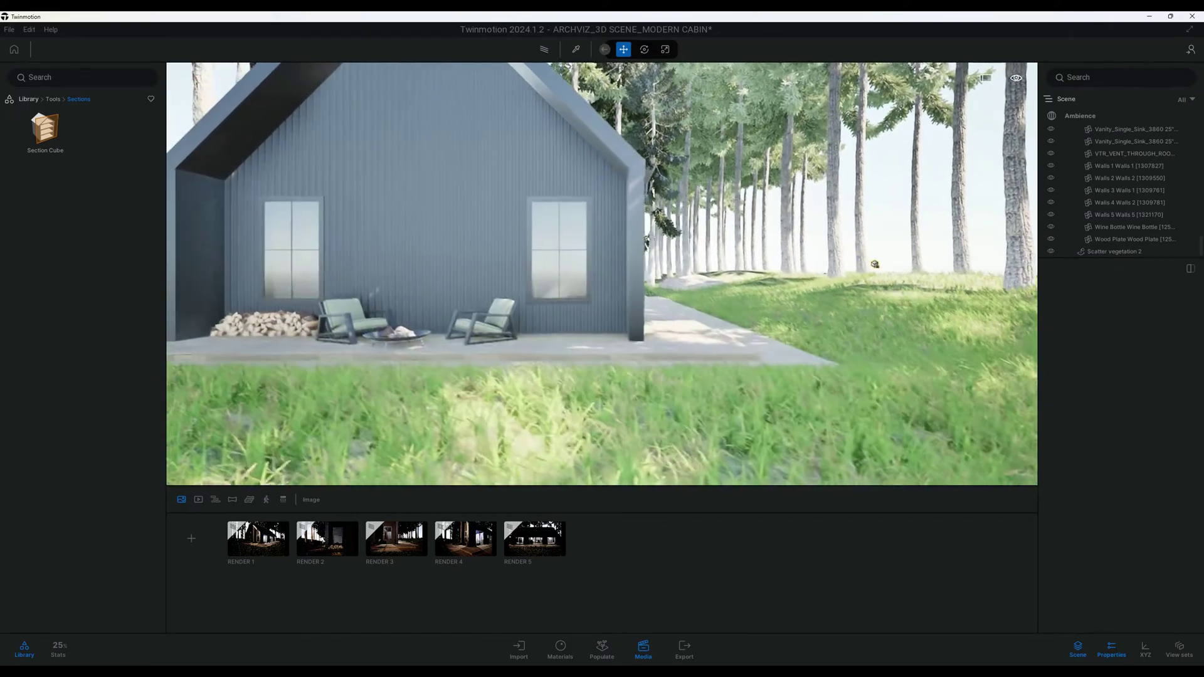
{"action": "scroll", "coordinate": [571, 406], "scroll_direction": "up", "scroll_amount": 4}
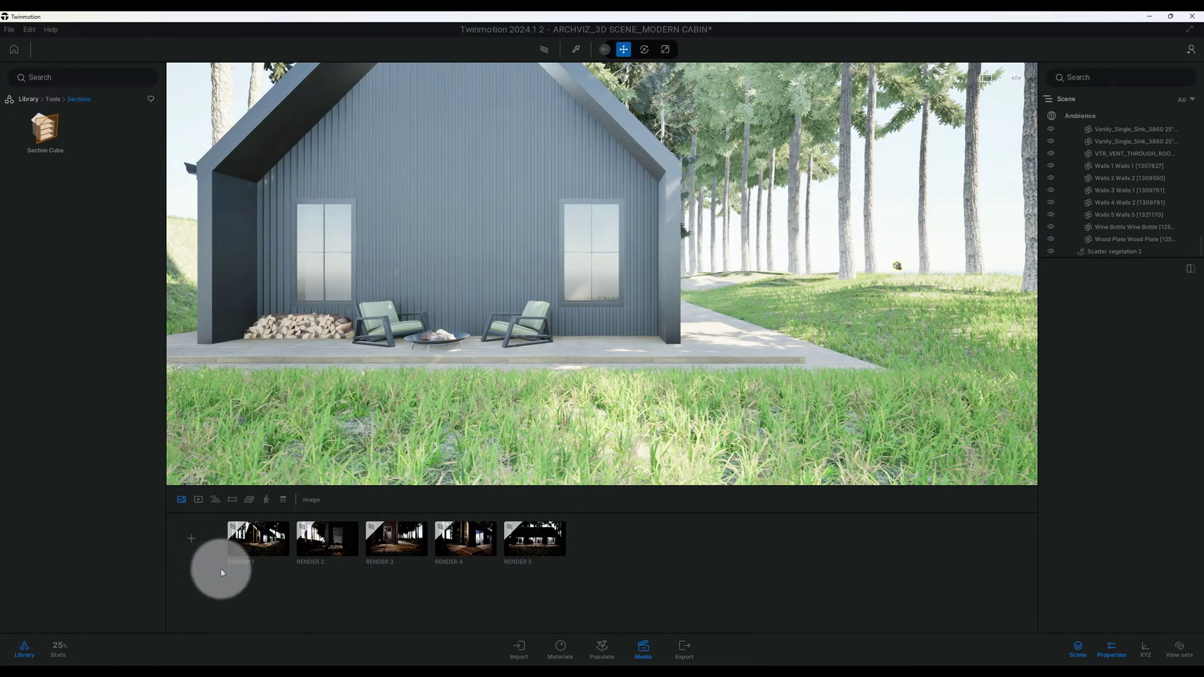
{"action": "left_click", "coordinate": [387, 558]}
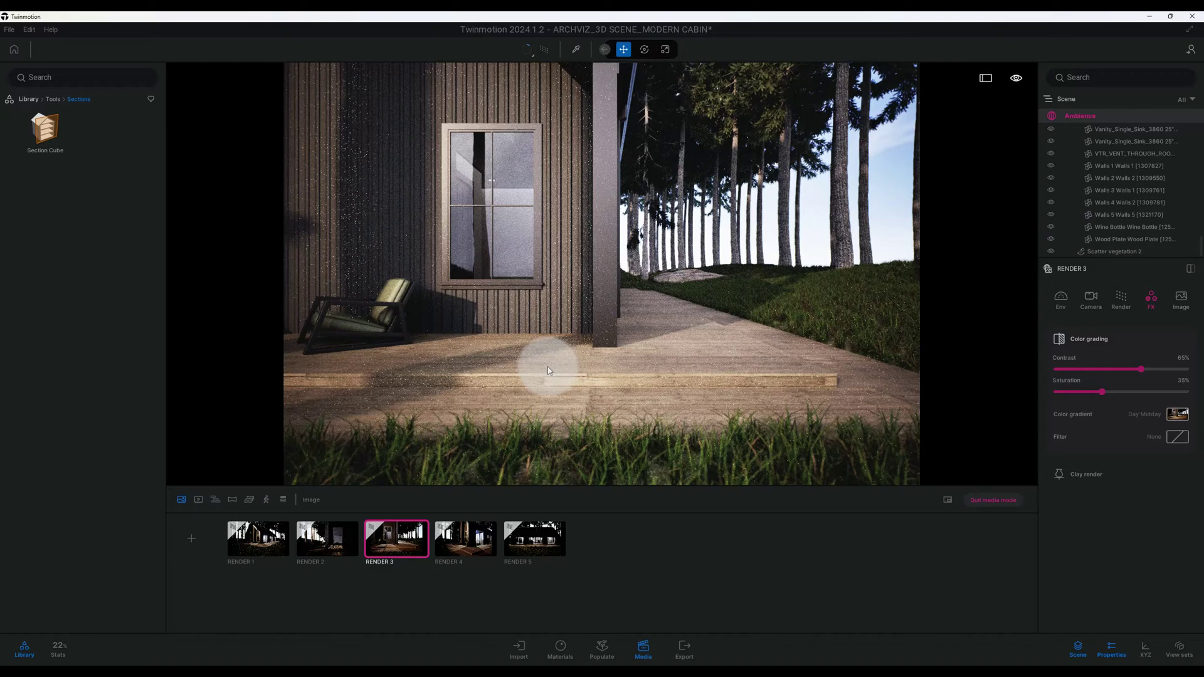
{"action": "left_click", "coordinate": [1121, 300]}
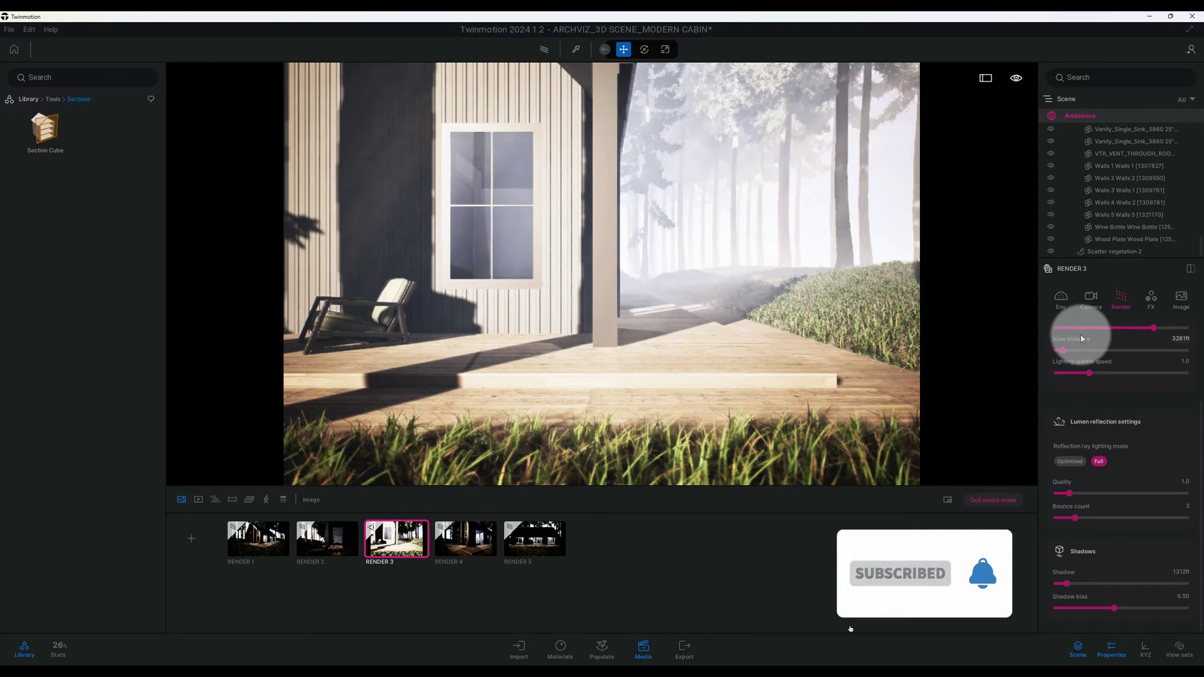
{"action": "scroll", "coordinate": [1145, 414], "scroll_direction": "up", "scroll_amount": 1}
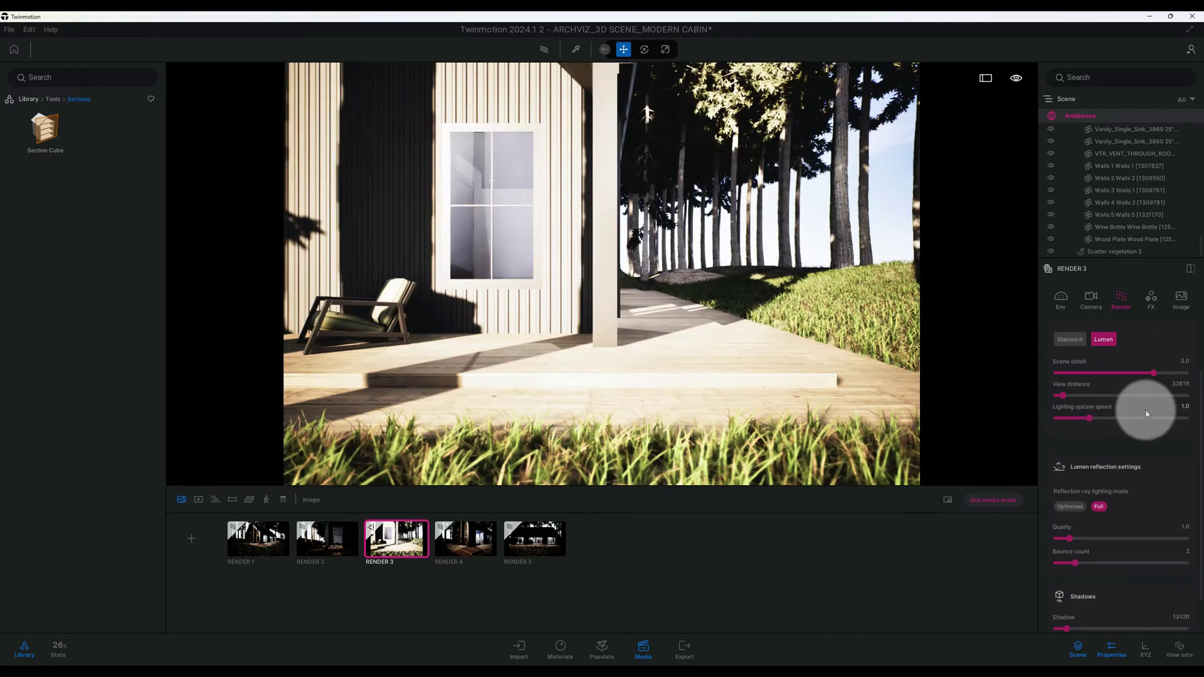
{"action": "scroll", "coordinate": [1142, 348], "scroll_direction": "up", "scroll_amount": 2}
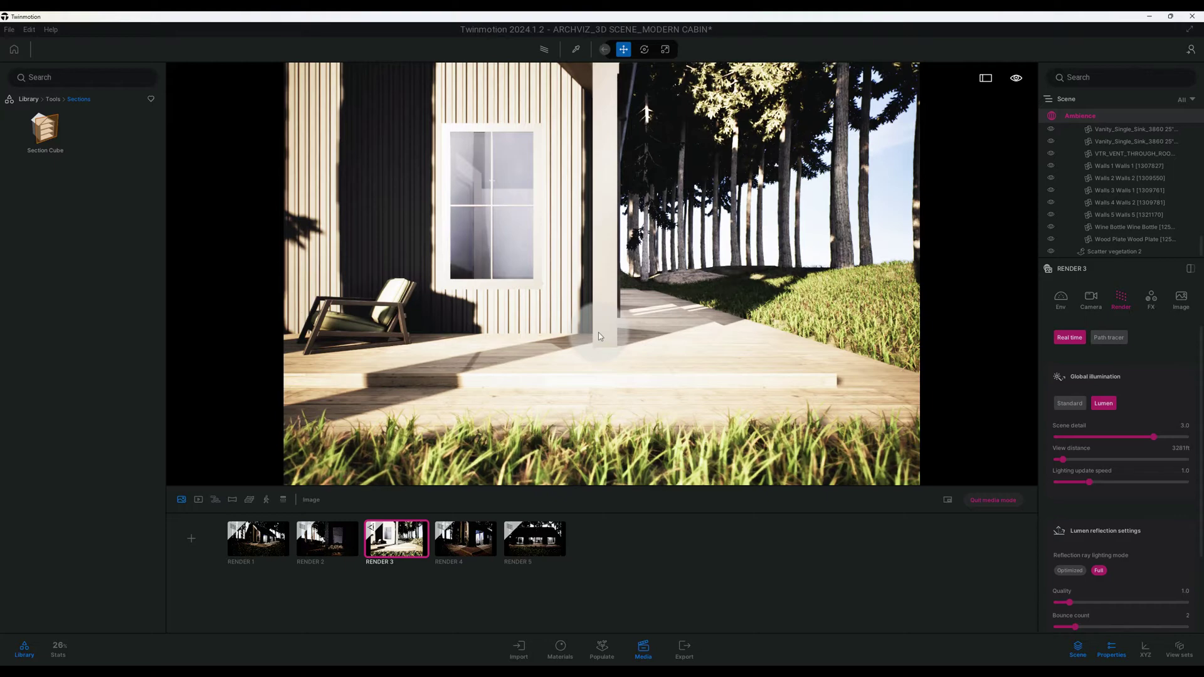
Set the sun intensity in RENDER 3's natural lighting details to 100.
{"action": "left_click", "coordinate": [1061, 300]}
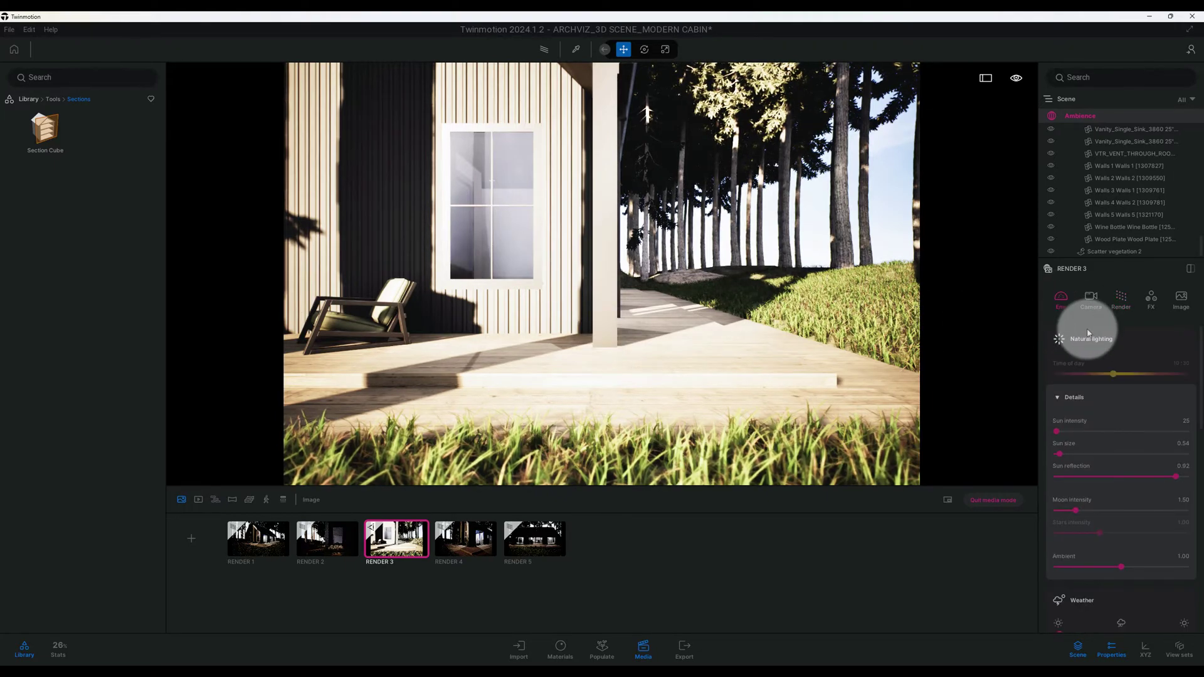
{"action": "mouse_move", "coordinate": [1108, 368]}
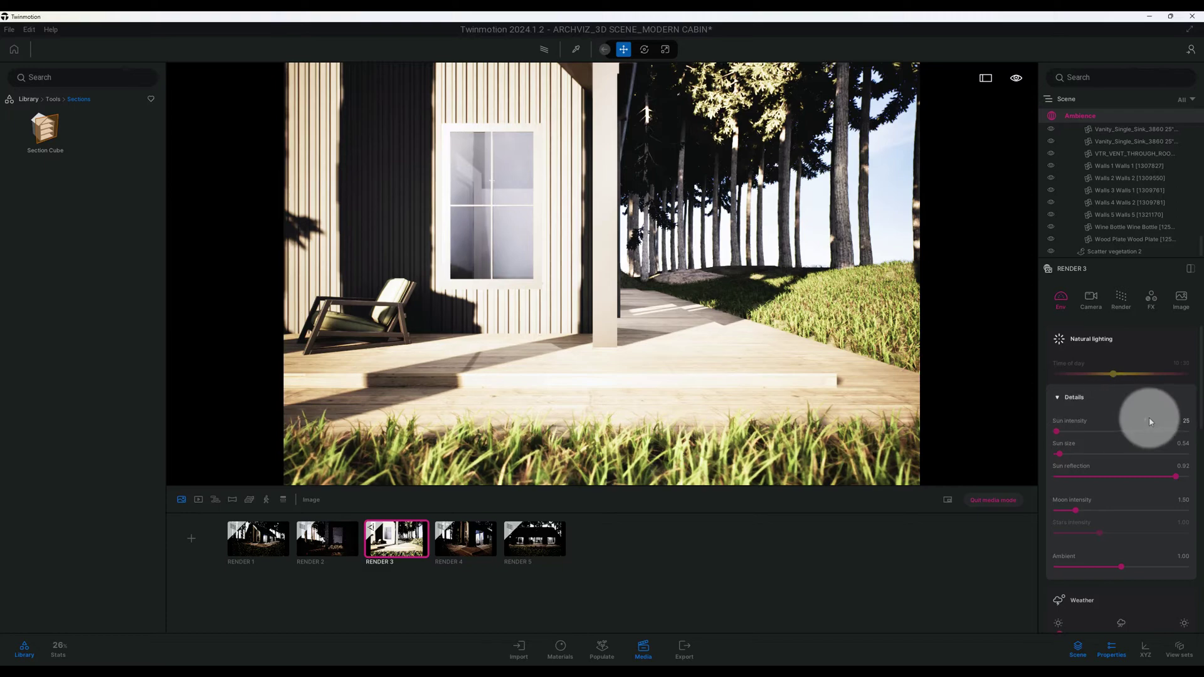
{"action": "left_click", "coordinate": [1184, 422]}
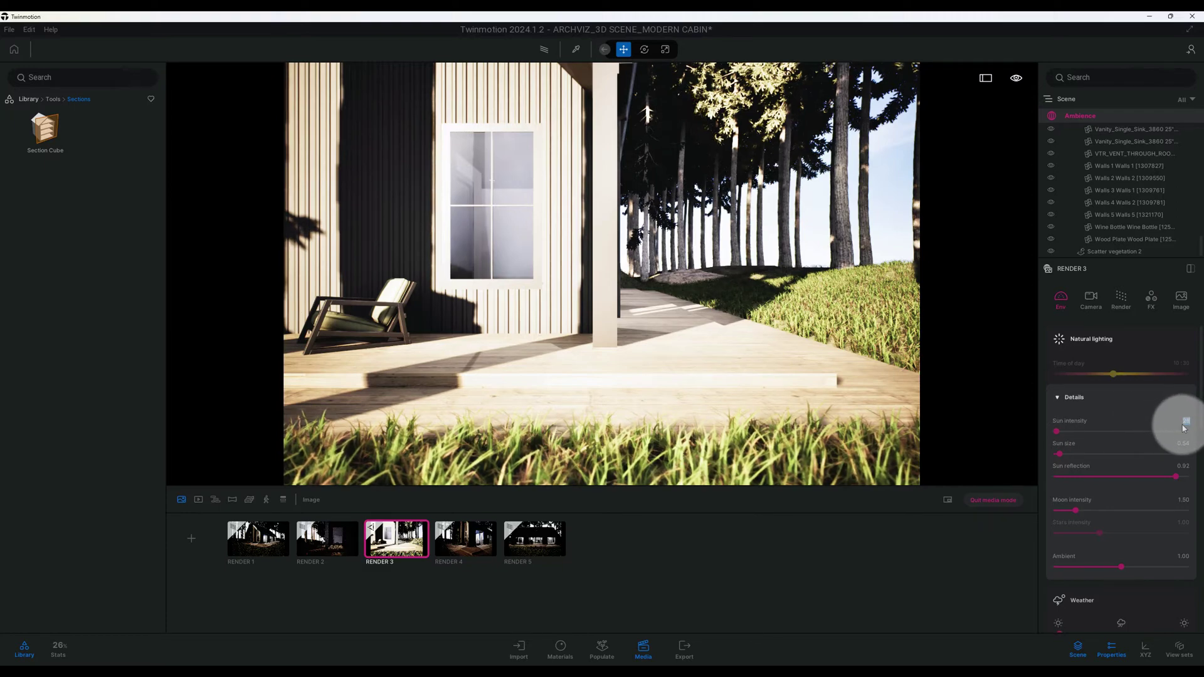
{"action": "type", "text": "100"}
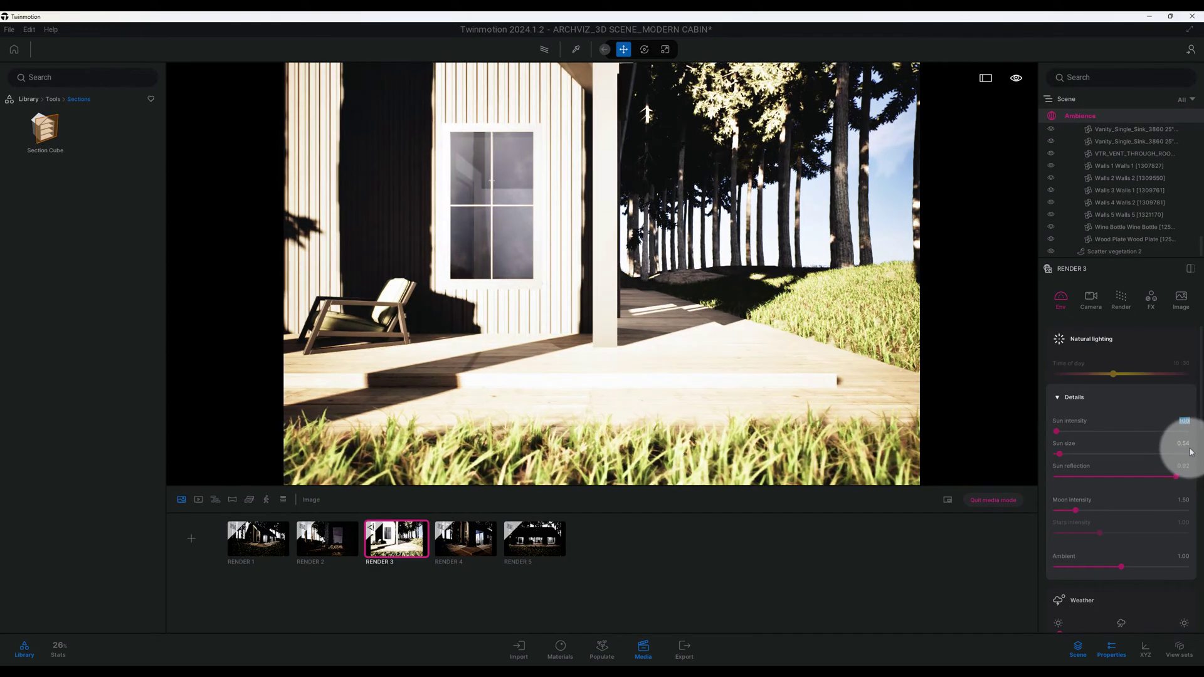
Set the rotation of RENDER 3's backdrop HDRI environment to 130°.
{"action": "scroll", "coordinate": [1190, 452], "scroll_direction": "down", "scroll_amount": 1}
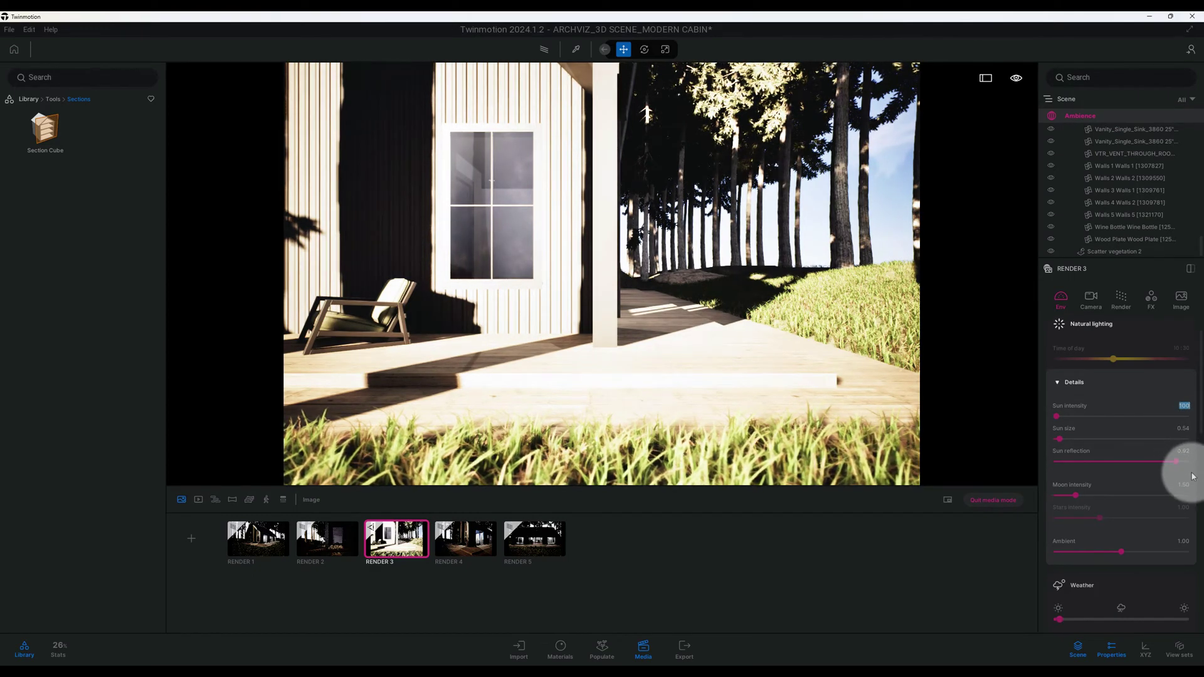
{"action": "scroll", "coordinate": [1188, 496], "scroll_direction": "down", "scroll_amount": 2}
{"action": "scroll", "coordinate": [1187, 496], "scroll_direction": "down", "scroll_amount": 9}
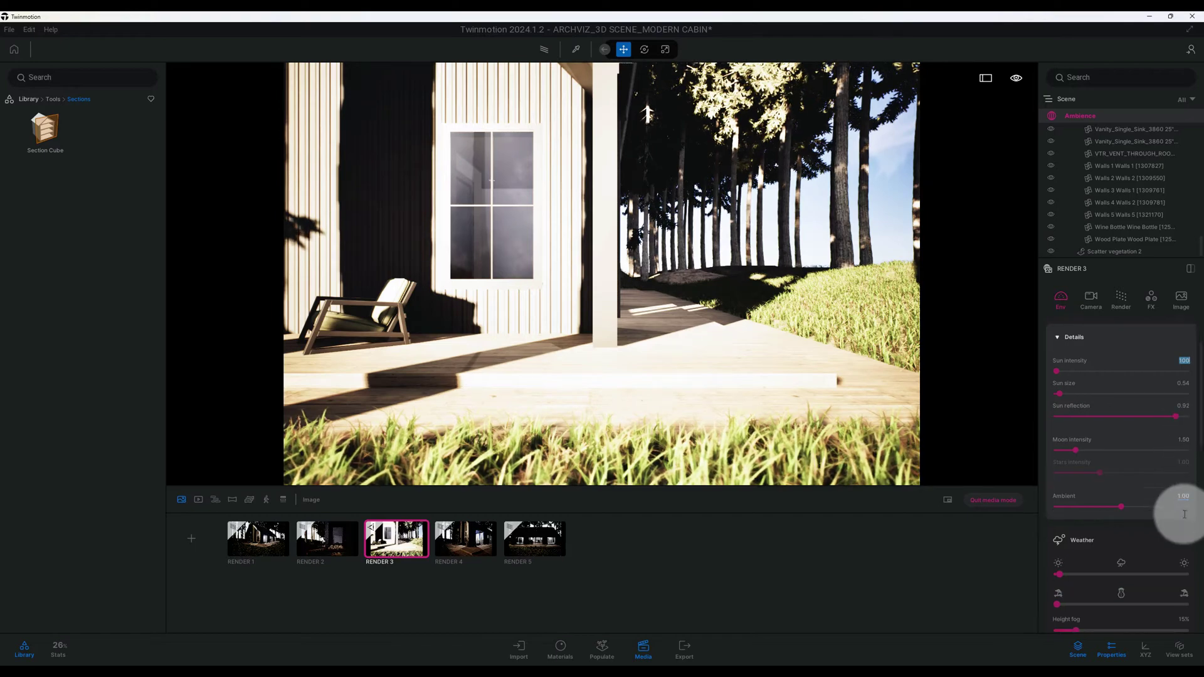
{"action": "scroll", "coordinate": [1174, 514], "scroll_direction": "down", "scroll_amount": 10}
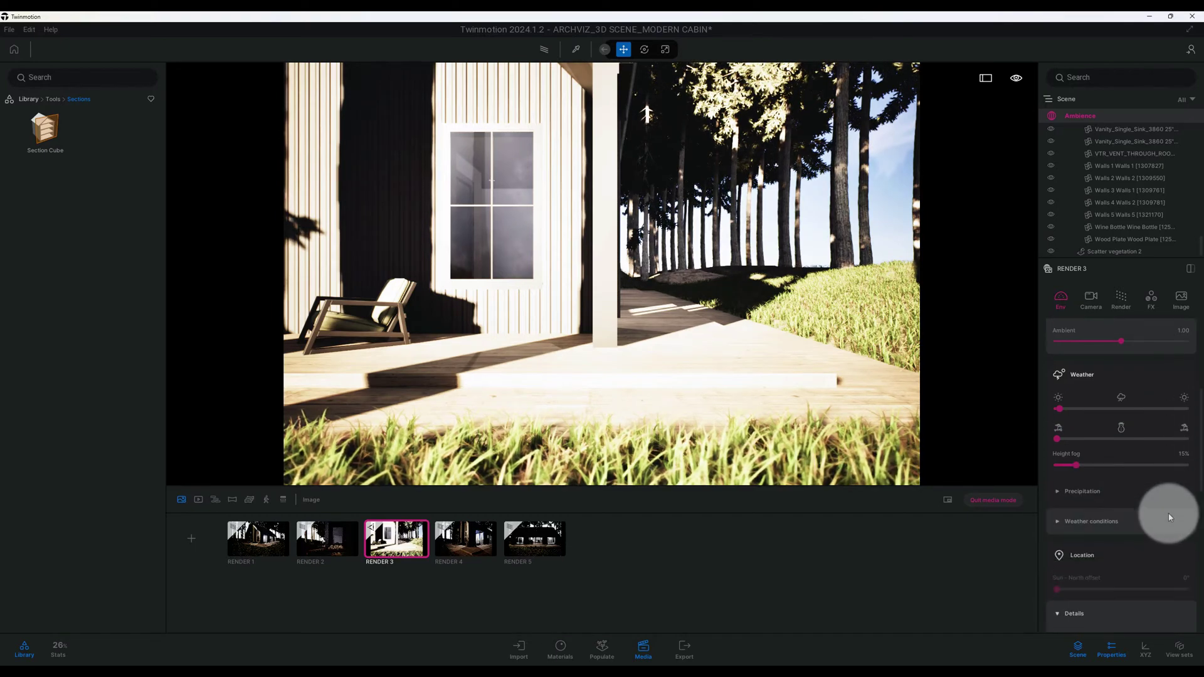
{"action": "scroll", "coordinate": [1165, 509], "scroll_direction": "down", "scroll_amount": 3}
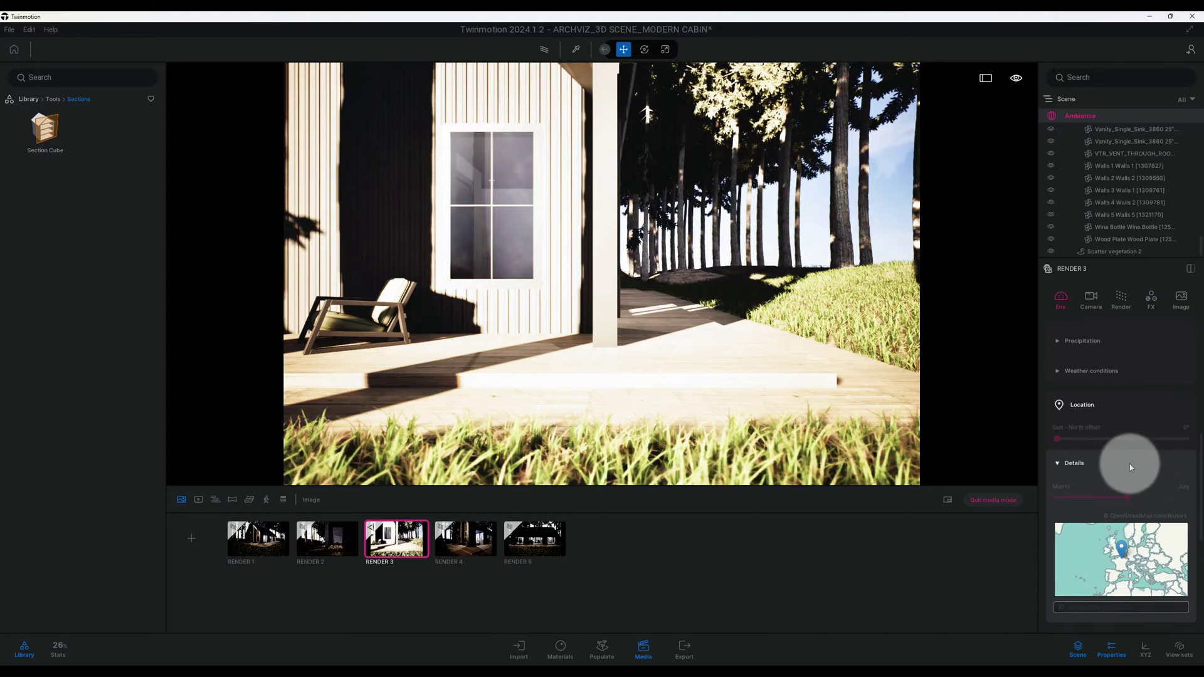
{"action": "scroll", "coordinate": [1130, 467], "scroll_direction": "down", "scroll_amount": 2}
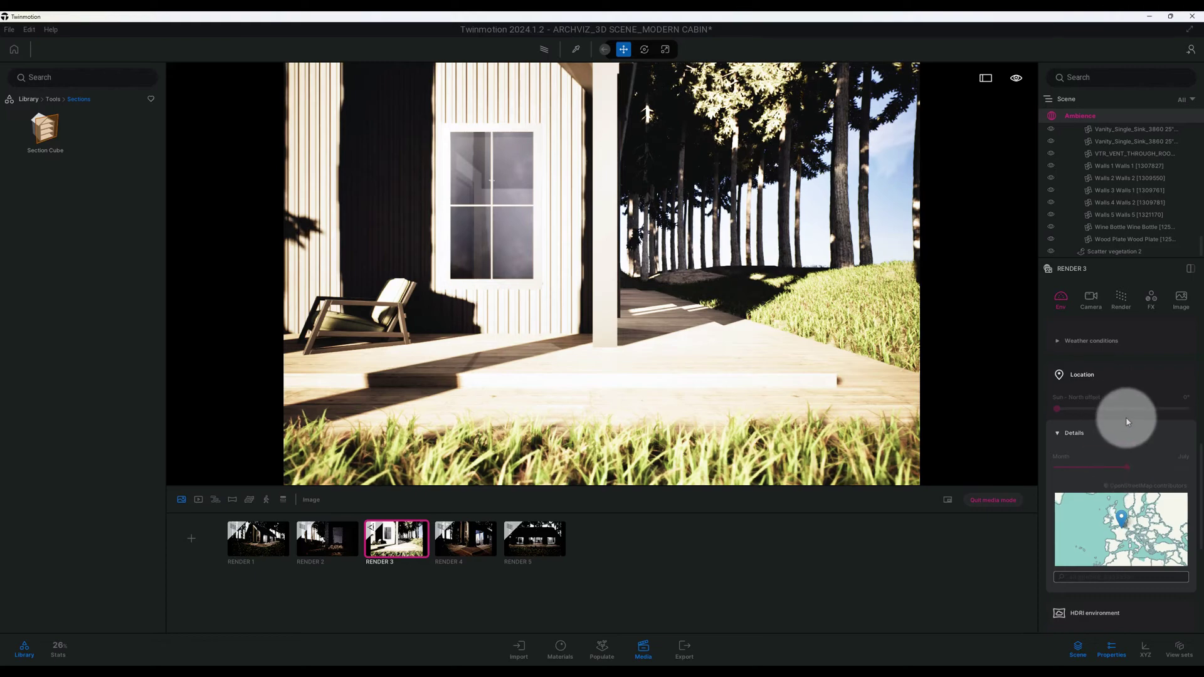
{"action": "scroll", "coordinate": [1126, 416], "scroll_direction": "down", "scroll_amount": 5}
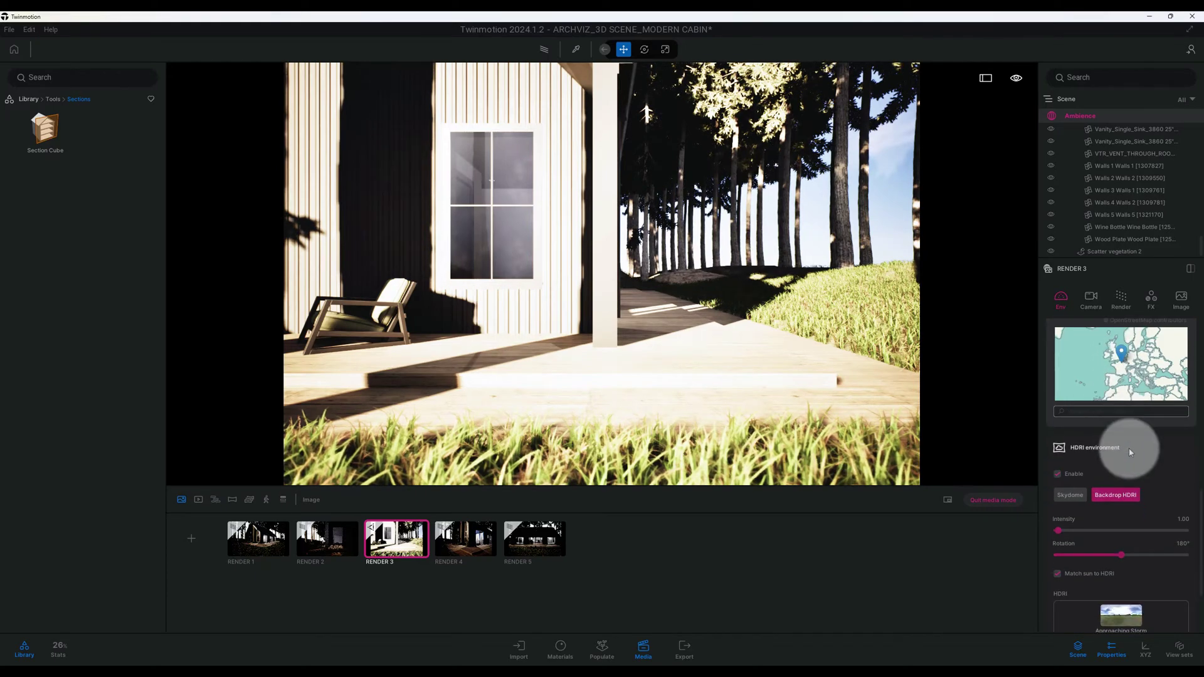
{"action": "scroll", "coordinate": [1132, 447], "scroll_direction": "down", "scroll_amount": 2}
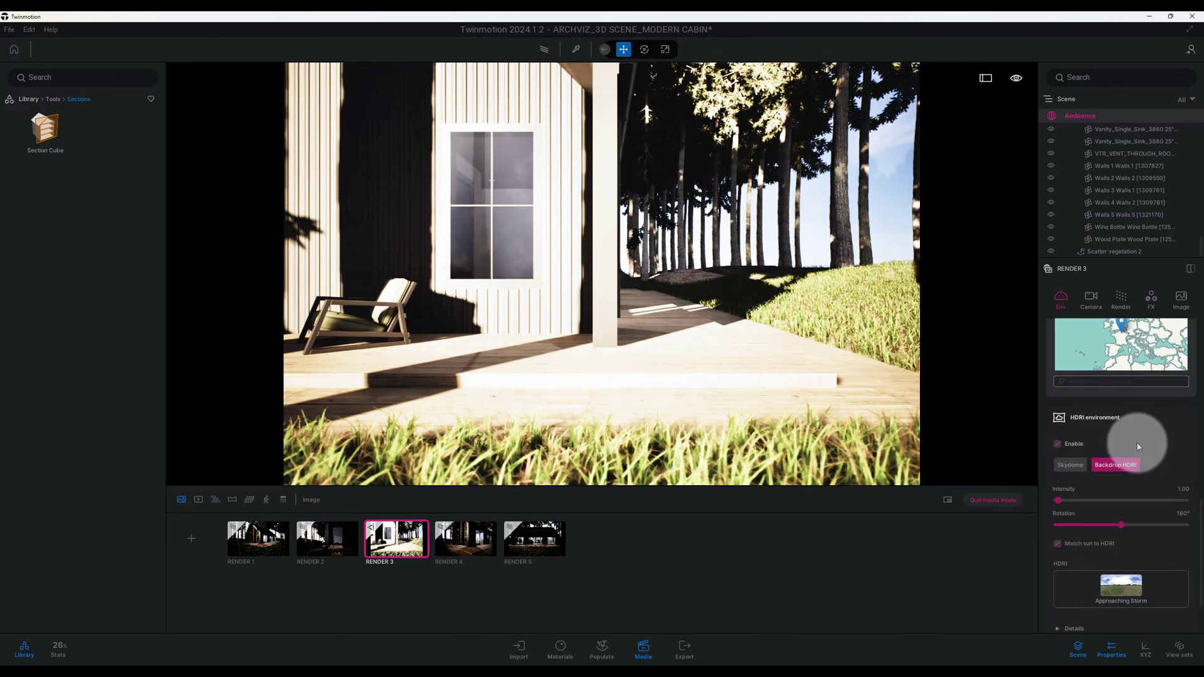
{"action": "scroll", "coordinate": [1138, 444], "scroll_direction": "down", "scroll_amount": 1}
{"action": "scroll", "coordinate": [1137, 442], "scroll_direction": "down", "scroll_amount": 1}
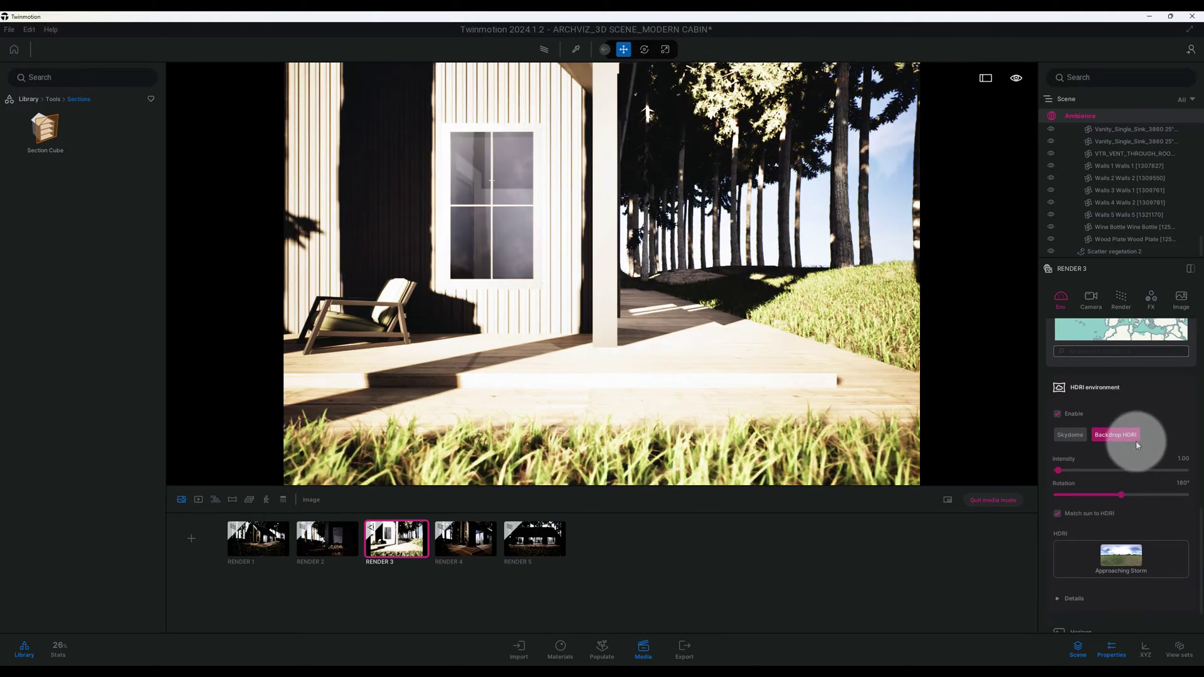
{"action": "scroll", "coordinate": [1135, 452], "scroll_direction": "down", "scroll_amount": 1}
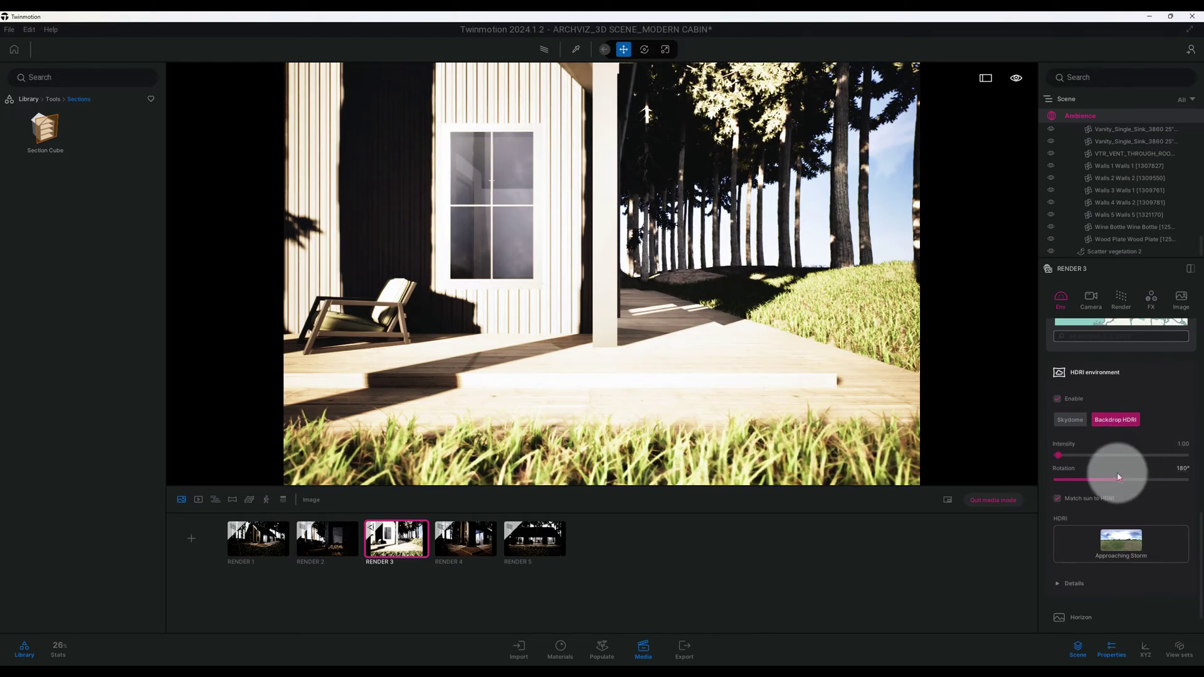
{"action": "left_click", "coordinate": [1182, 469]}
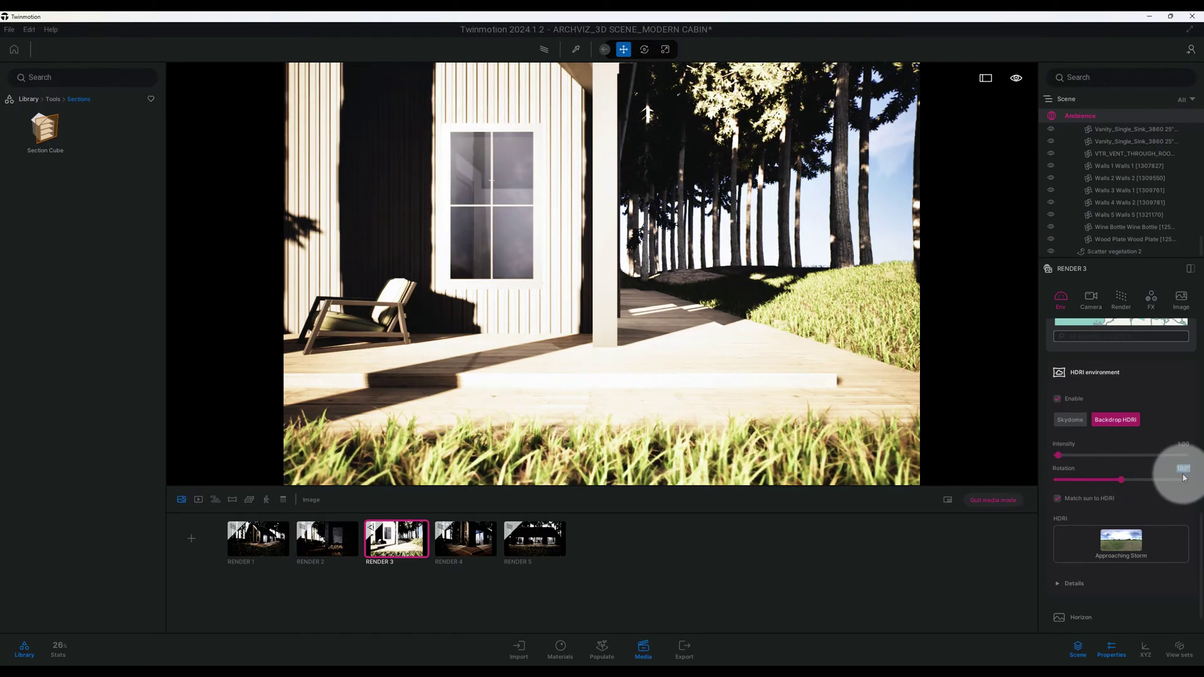
{"action": "type", "text": "130"}
{"action": "key", "text": "Return"}
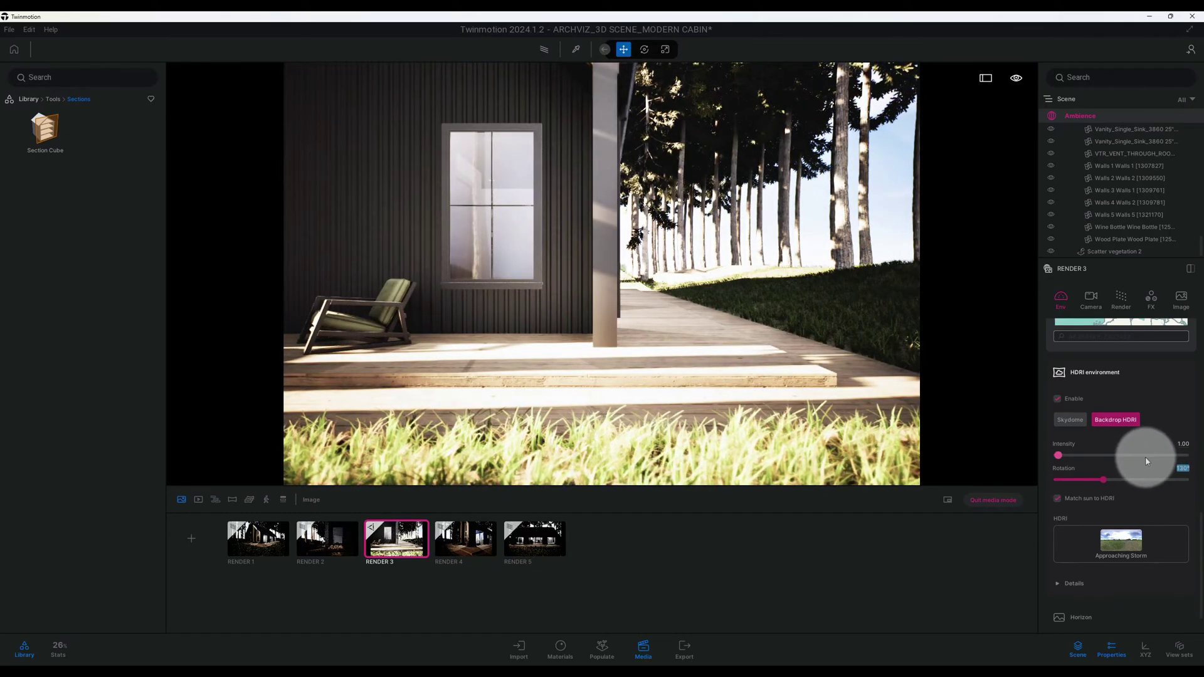
Check the positioning, size and offset details of the HDRI environment.
{"action": "scroll", "coordinate": [1142, 454], "scroll_direction": "down", "scroll_amount": 1}
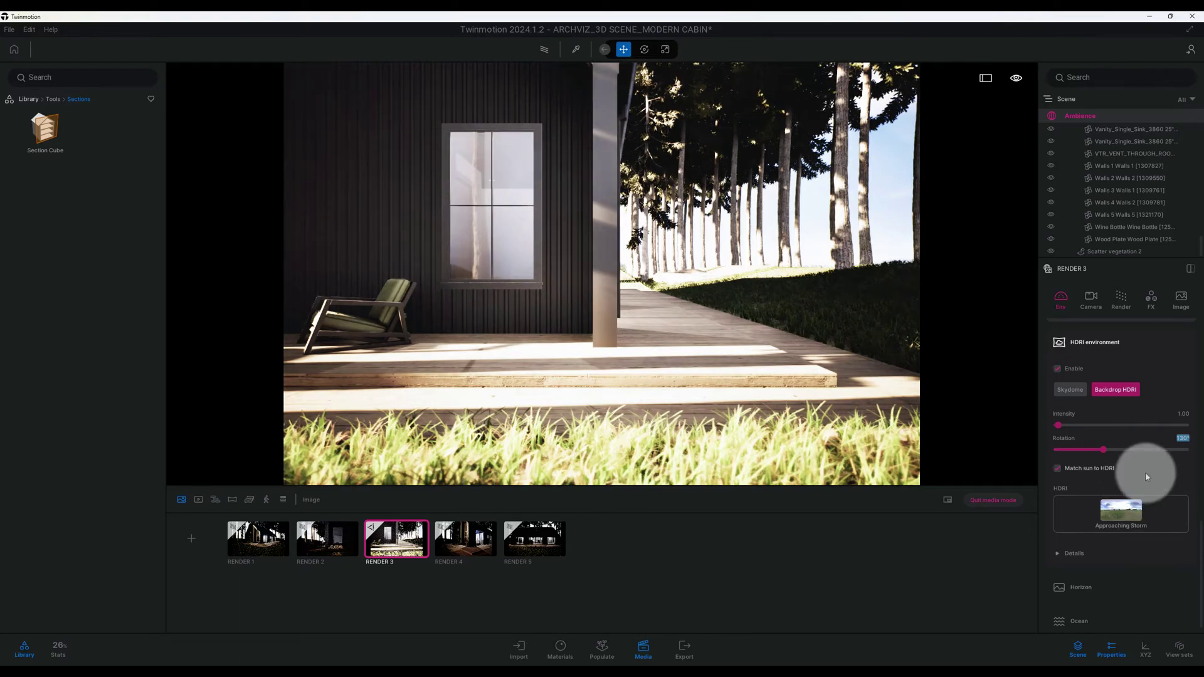
{"action": "scroll", "coordinate": [1129, 461], "scroll_direction": "down", "scroll_amount": 1}
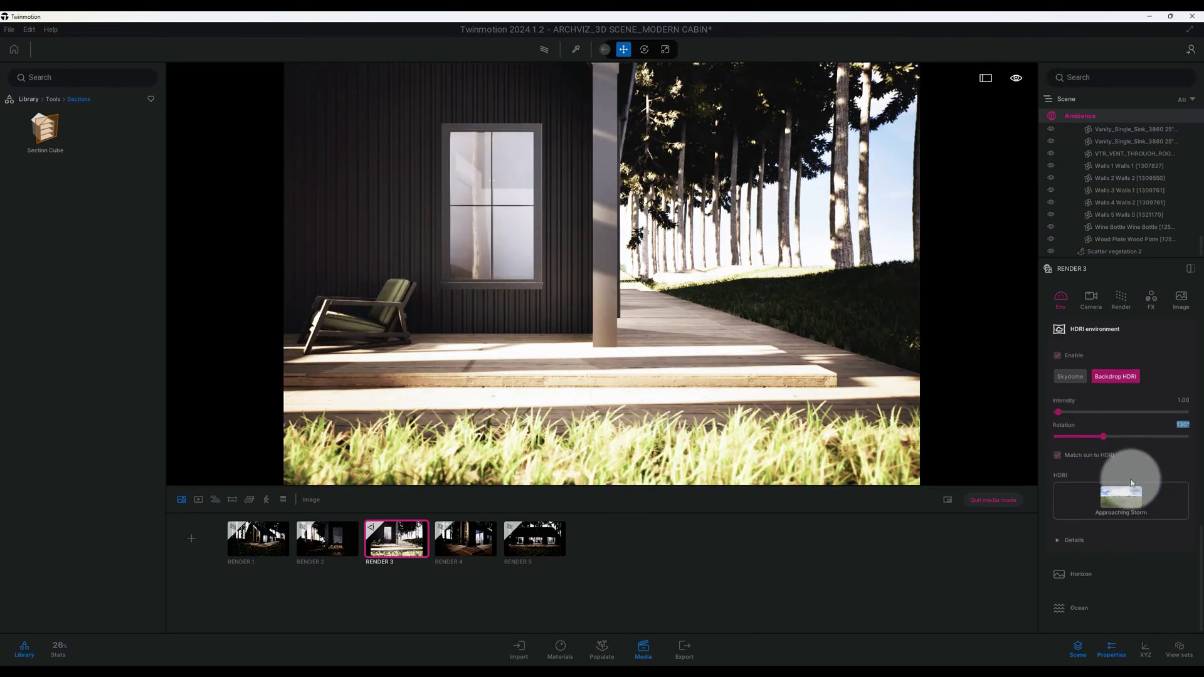
{"action": "left_click", "coordinate": [1109, 539]}
{"action": "scroll", "coordinate": [1122, 533], "scroll_direction": "down", "scroll_amount": 2}
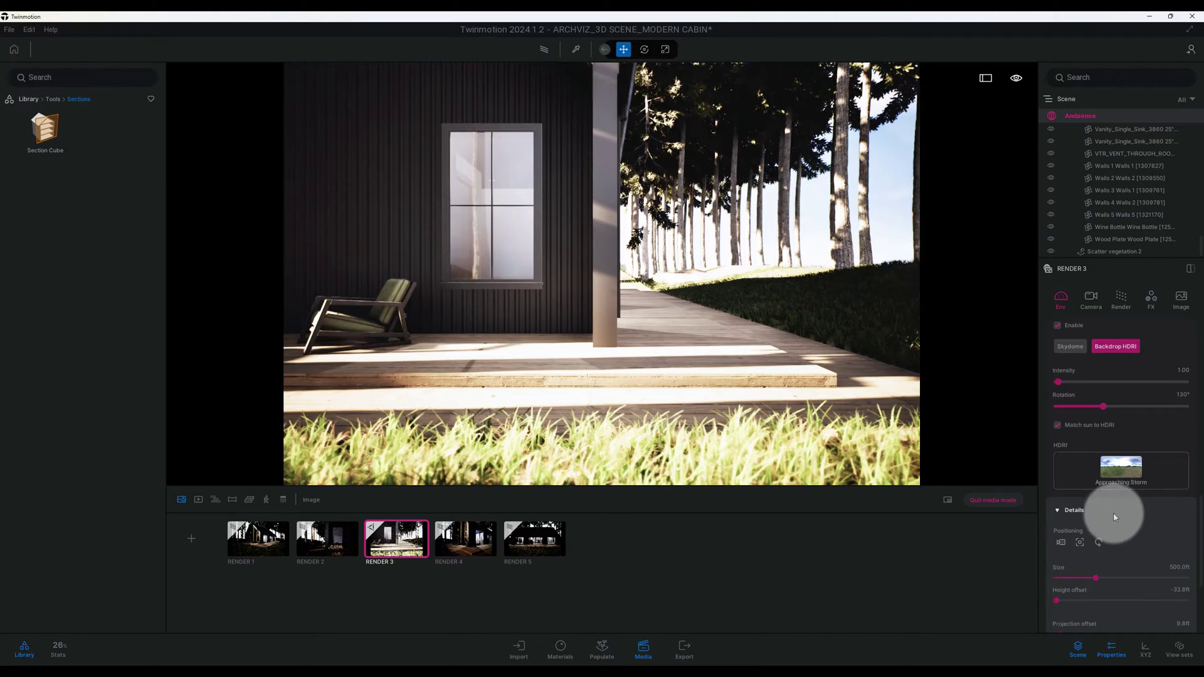
{"action": "left_click", "coordinate": [1074, 510]}
Turn off auto-exposure for RENDER 3's camera and set the exposure to 13.00.
{"action": "left_click", "coordinate": [1096, 306]}
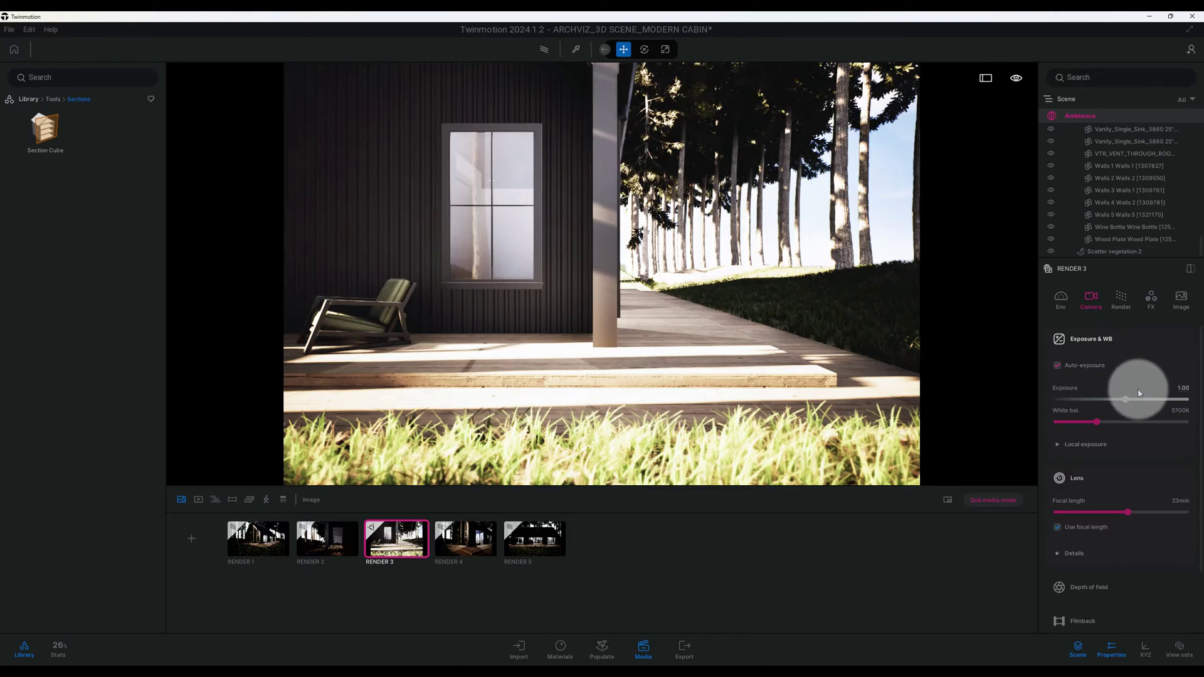
{"action": "left_click", "coordinate": [1068, 367]}
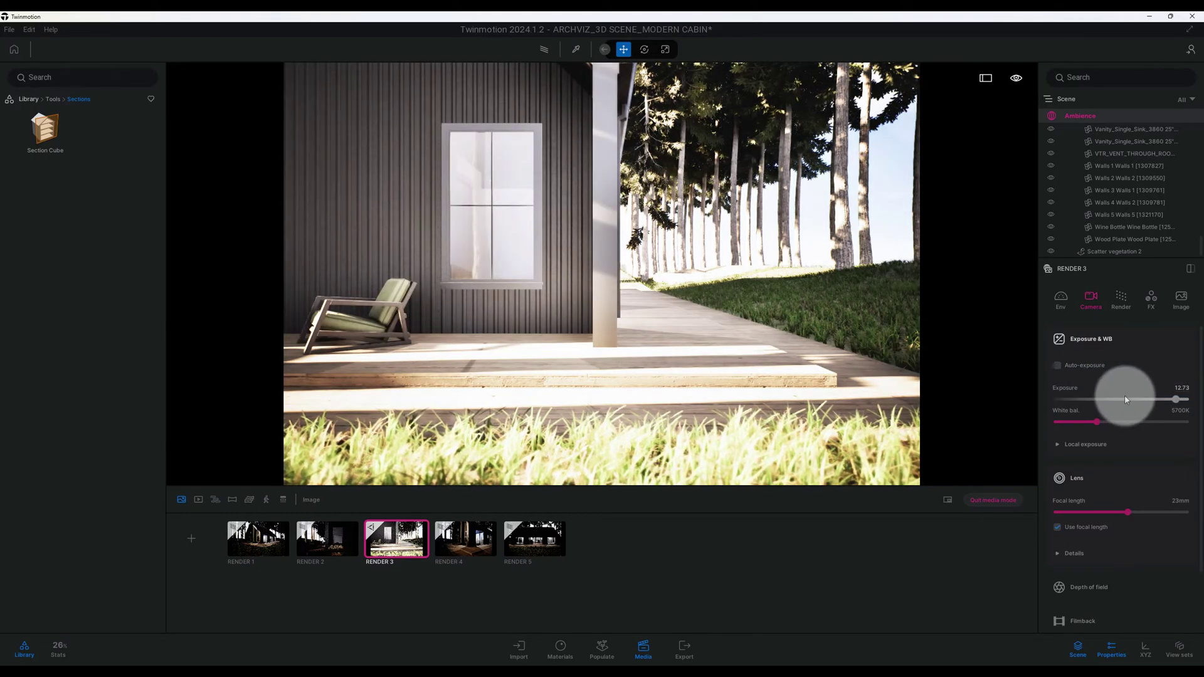
{"action": "left_click", "coordinate": [1175, 389]}
{"action": "key", "text": "BackSpace"}
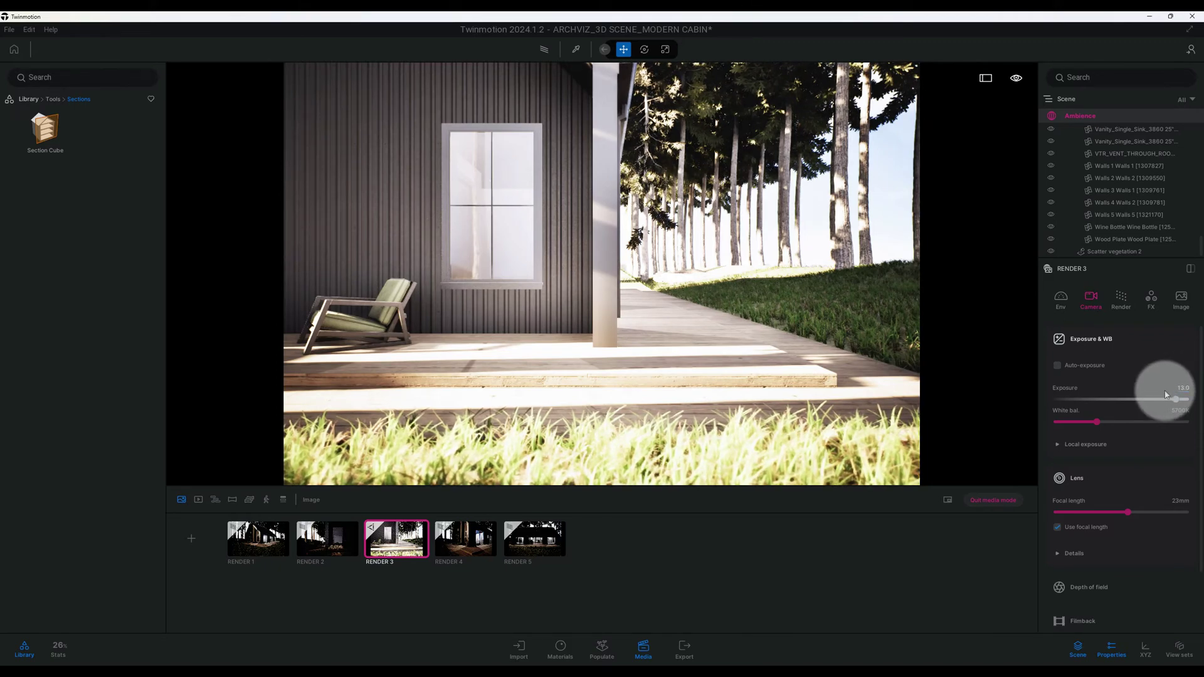
{"action": "type", "text": "13.0"}
{"action": "key", "text": "Return"}
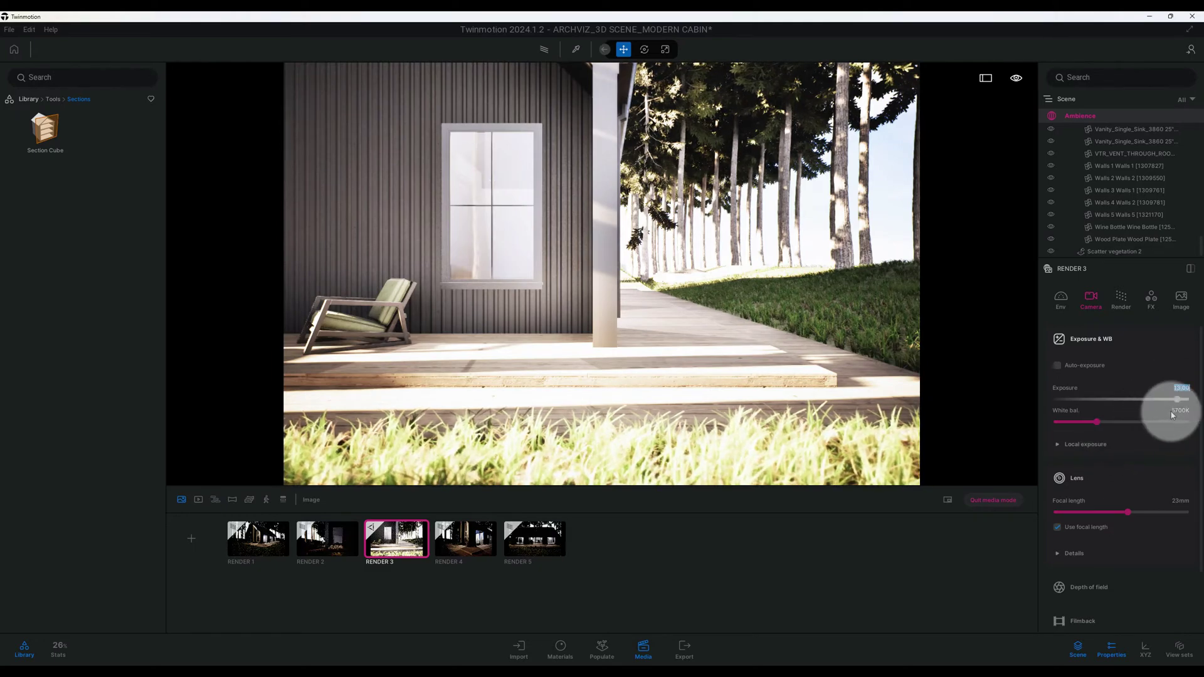
Expand the camera's local exposure settings and set the lens vignetting to 60%.
{"action": "left_click", "coordinate": [1096, 447]}
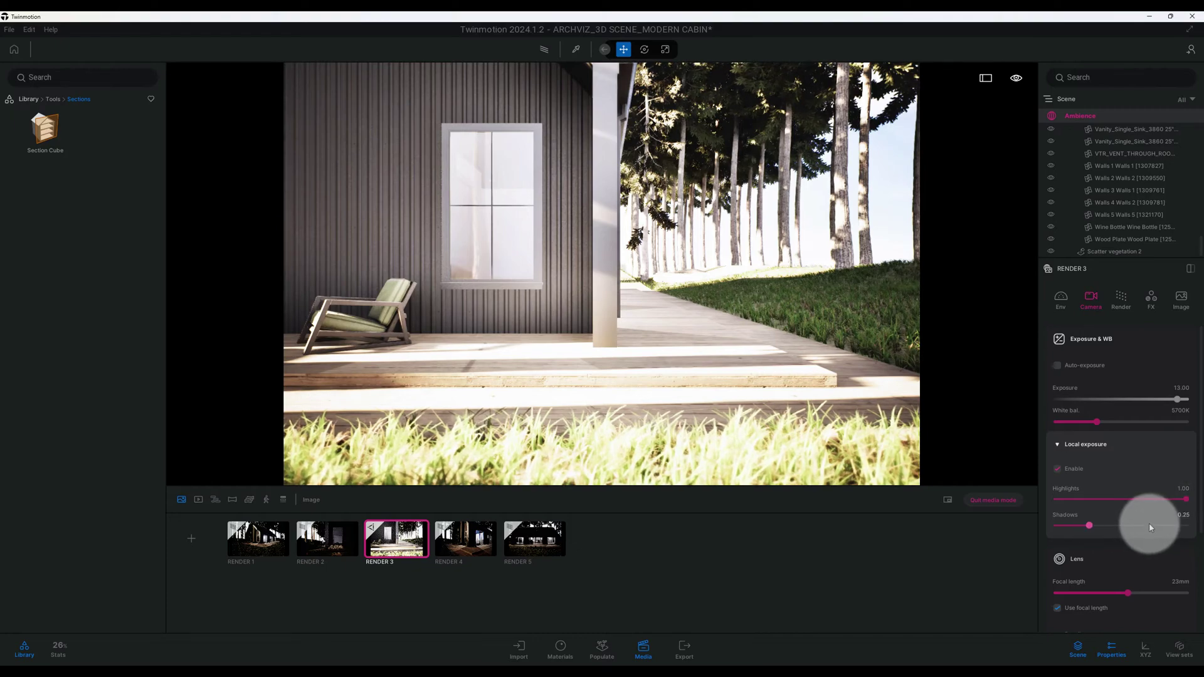
{"action": "scroll", "coordinate": [1150, 510], "scroll_direction": "down", "scroll_amount": 3}
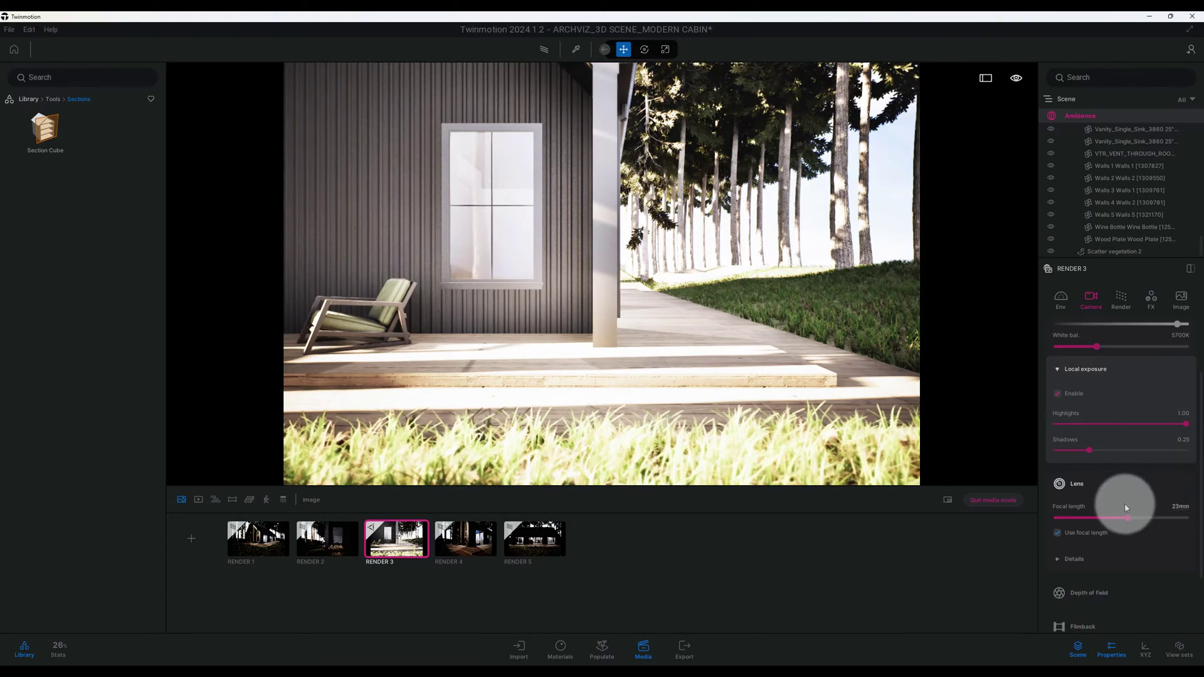
{"action": "scroll", "coordinate": [1126, 507], "scroll_direction": "down", "scroll_amount": 2}
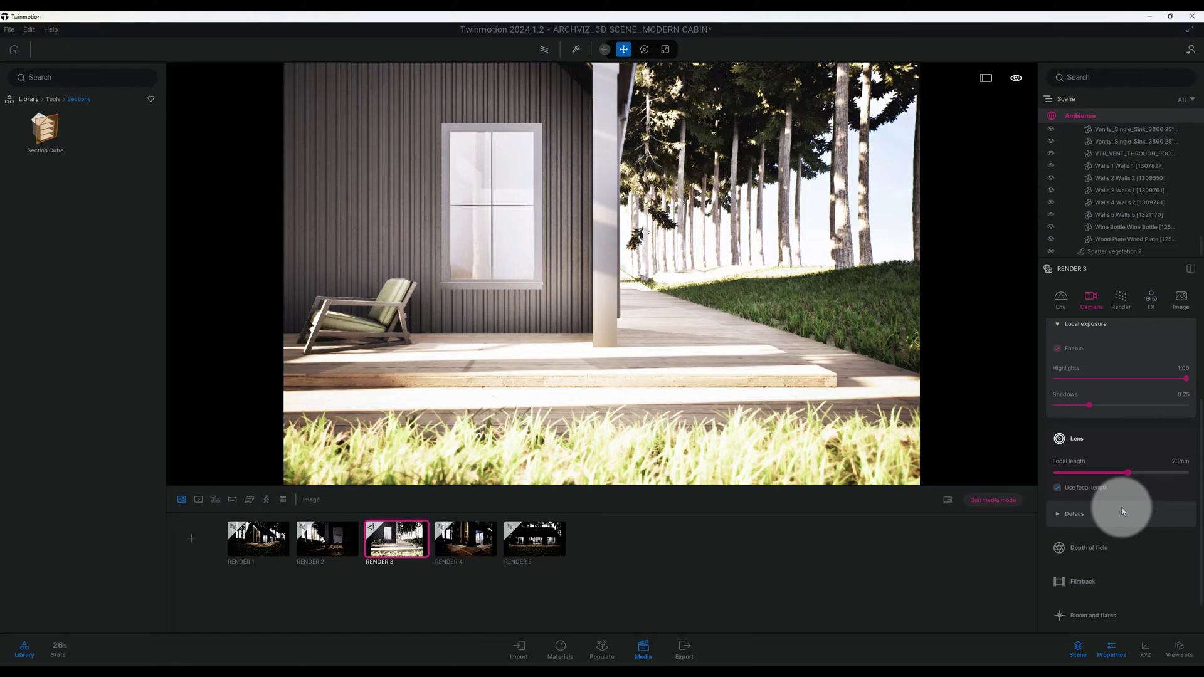
{"action": "left_click", "coordinate": [1122, 511]}
{"action": "scroll", "coordinate": [1150, 499], "scroll_direction": "down", "scroll_amount": 1}
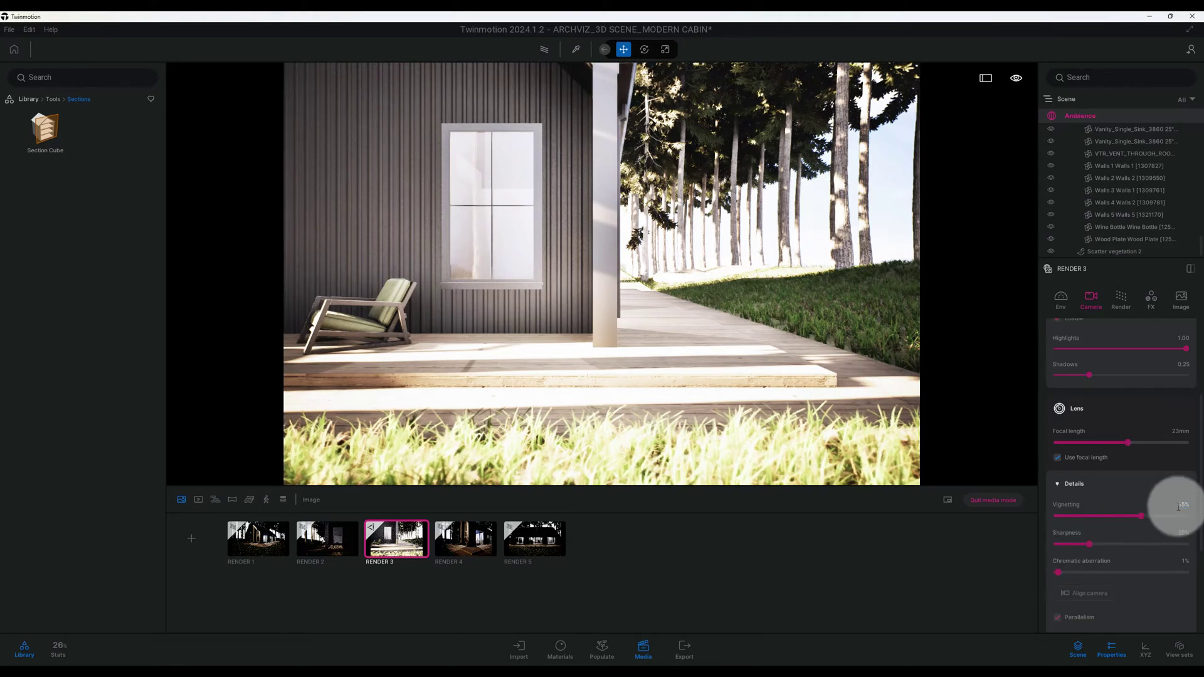
{"action": "left_click", "coordinate": [1180, 505]}
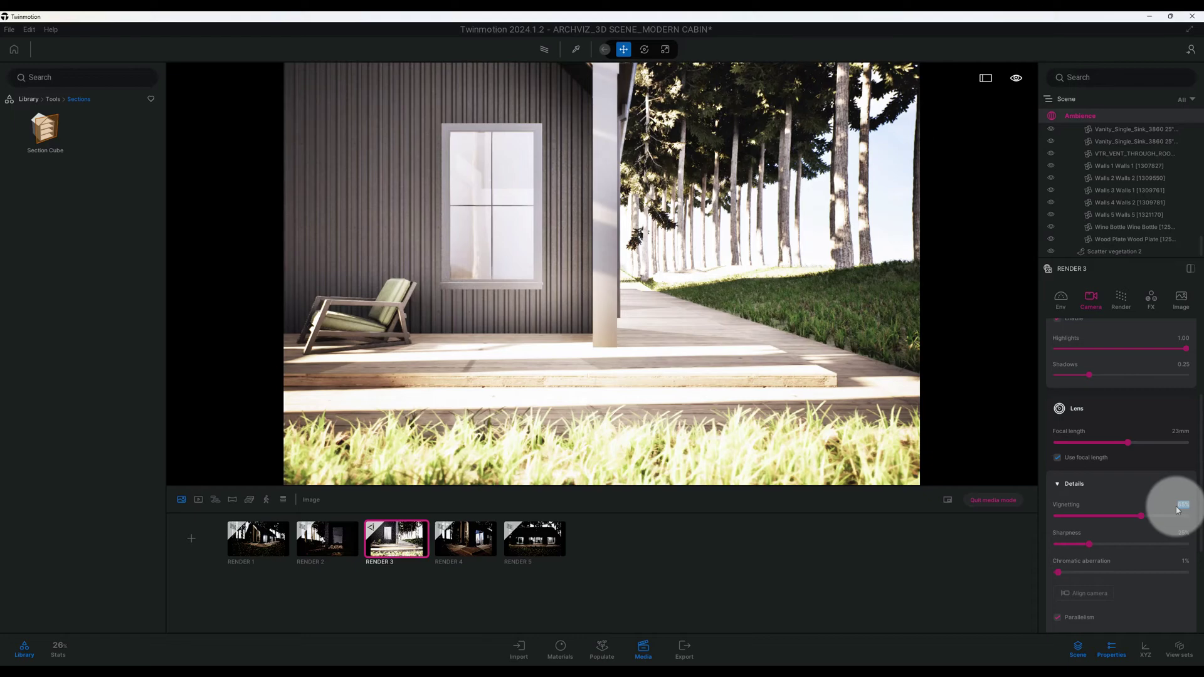
{"action": "type", "text": "60"}
{"action": "key", "text": "Return"}
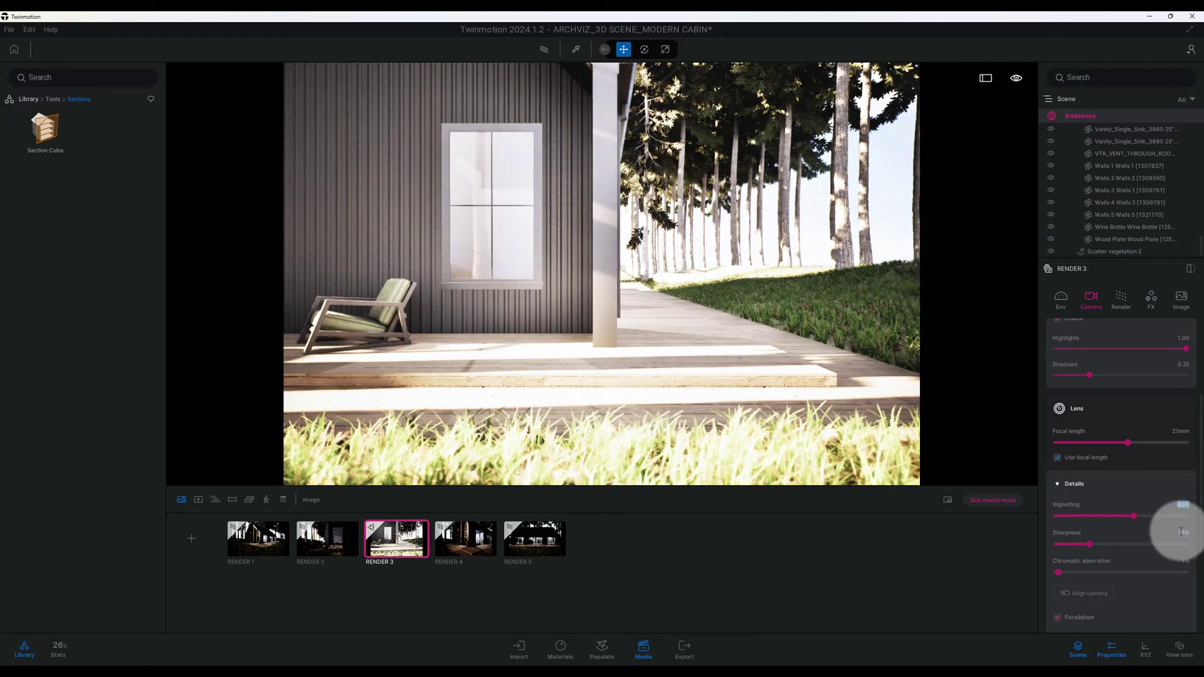
Set the sharpness of RENDER 3's camera lens to 35%.
{"action": "left_click", "coordinate": [1182, 533]}
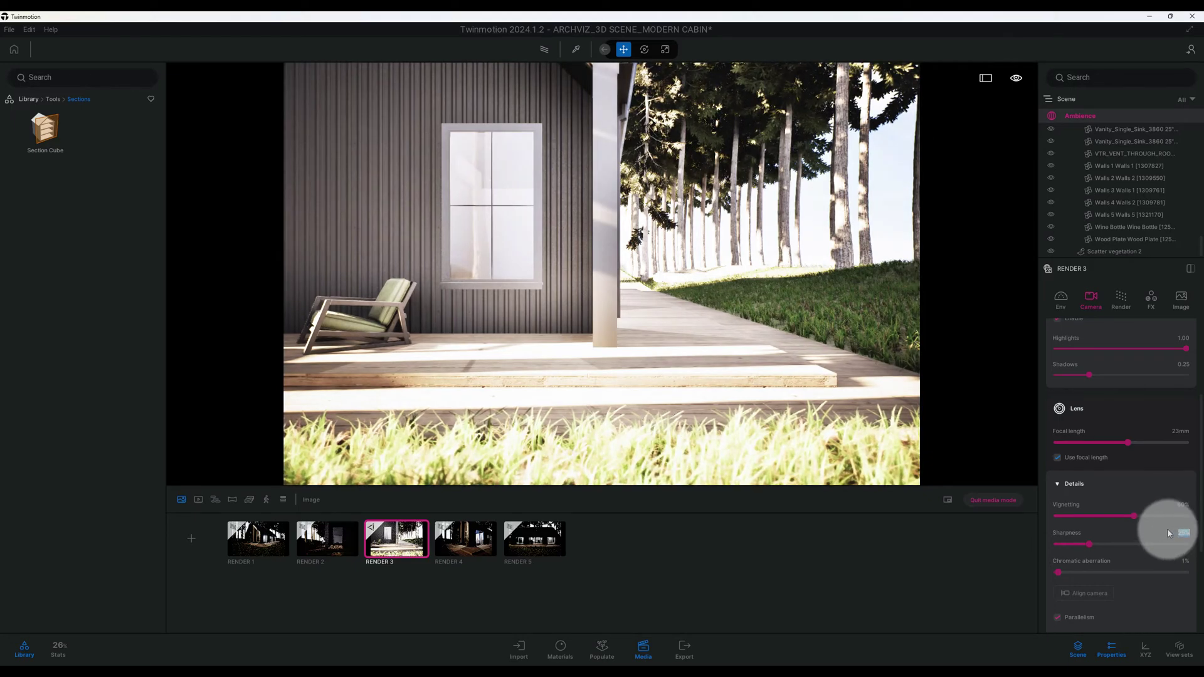
{"action": "type", "text": "35"}
{"action": "key", "text": "Return"}
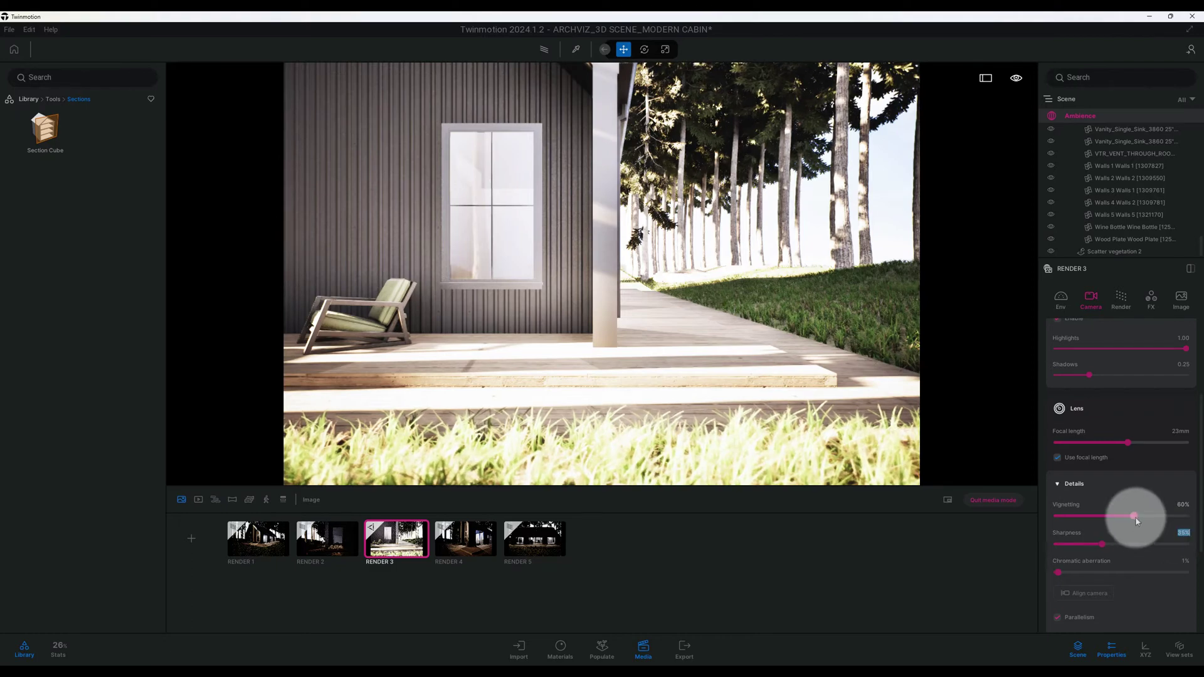
Expand the camera's depth of field settings and check the distance, aperture and bokeh shape.
{"action": "scroll", "coordinate": [1136, 515], "scroll_direction": "down", "scroll_amount": 2}
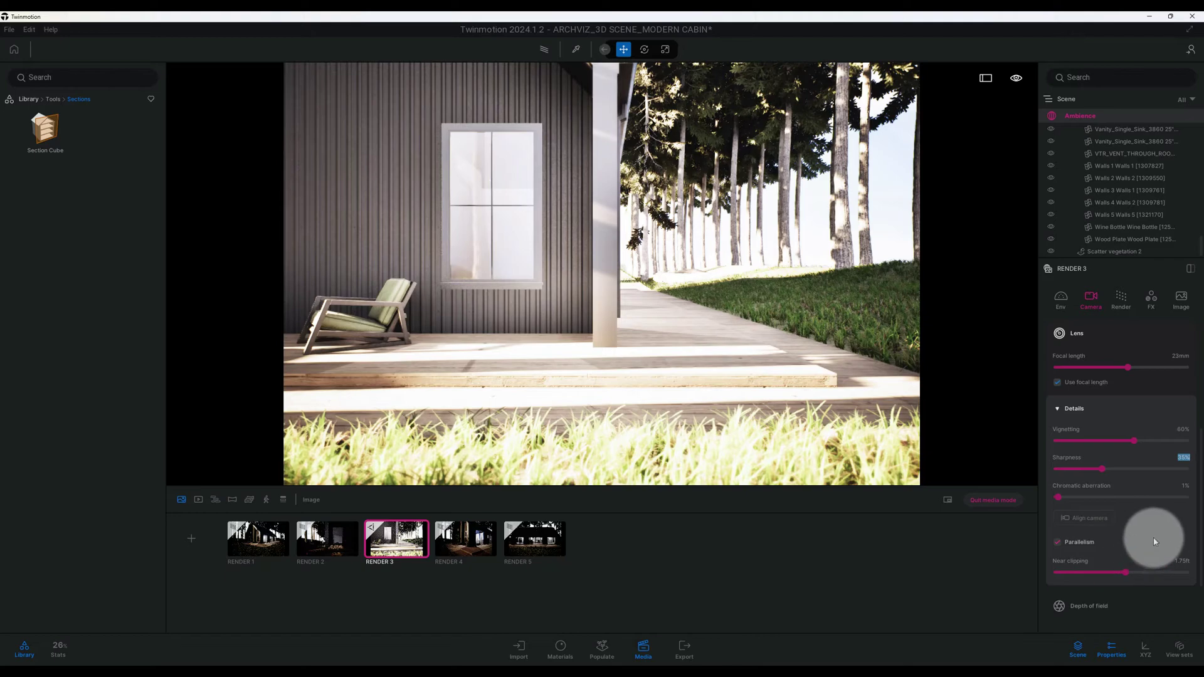
{"action": "scroll", "coordinate": [1153, 537], "scroll_direction": "down", "scroll_amount": 2}
{"action": "scroll", "coordinate": [1154, 538], "scroll_direction": "down", "scroll_amount": 1}
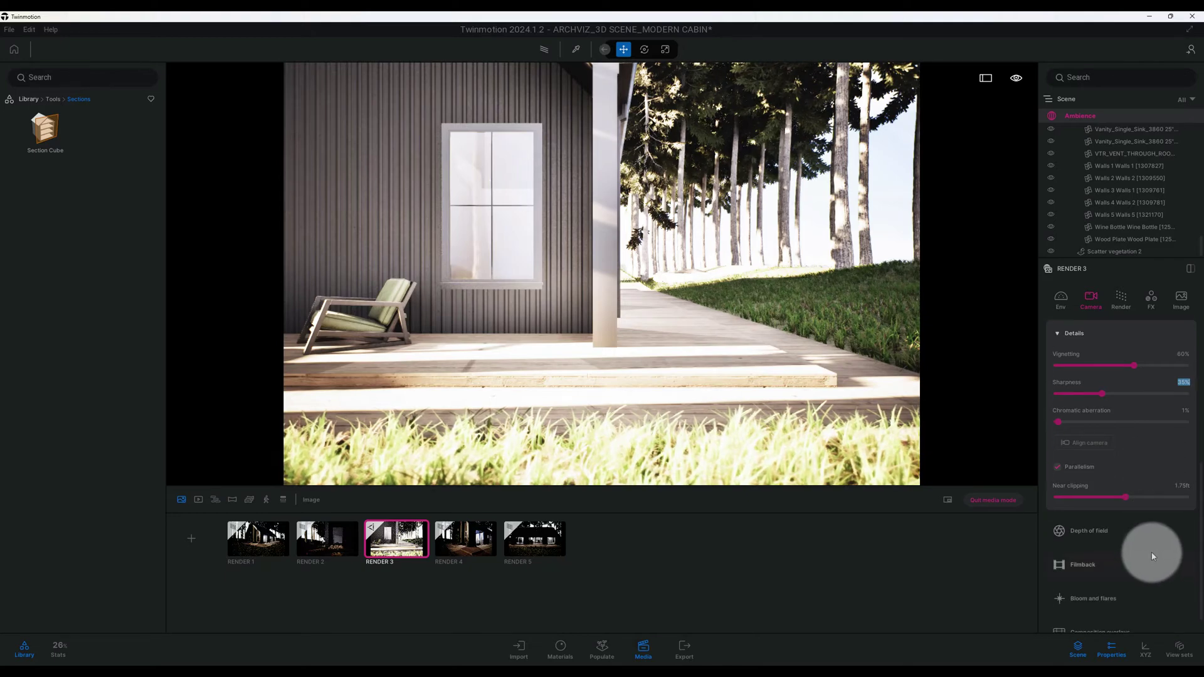
{"action": "scroll", "coordinate": [1153, 550], "scroll_direction": "down", "scroll_amount": 1}
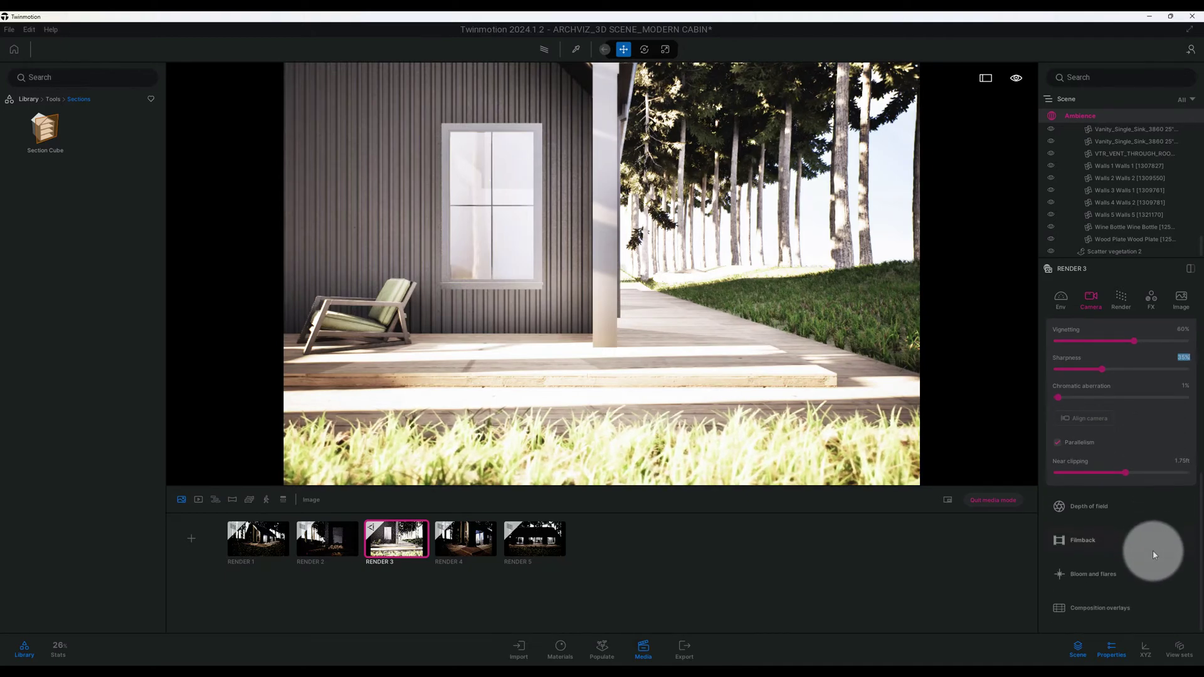
{"action": "left_click", "coordinate": [1136, 514]}
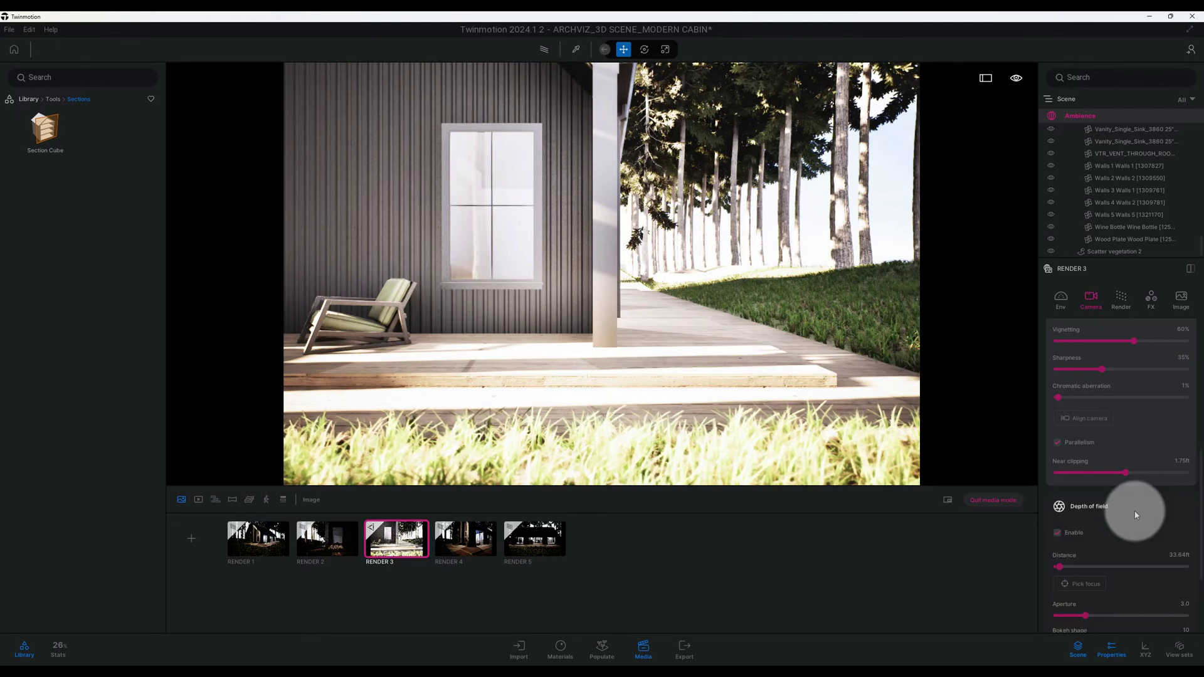
{"action": "scroll", "coordinate": [1141, 509], "scroll_direction": "down", "scroll_amount": 1}
{"action": "scroll", "coordinate": [1141, 508], "scroll_direction": "down", "scroll_amount": 1}
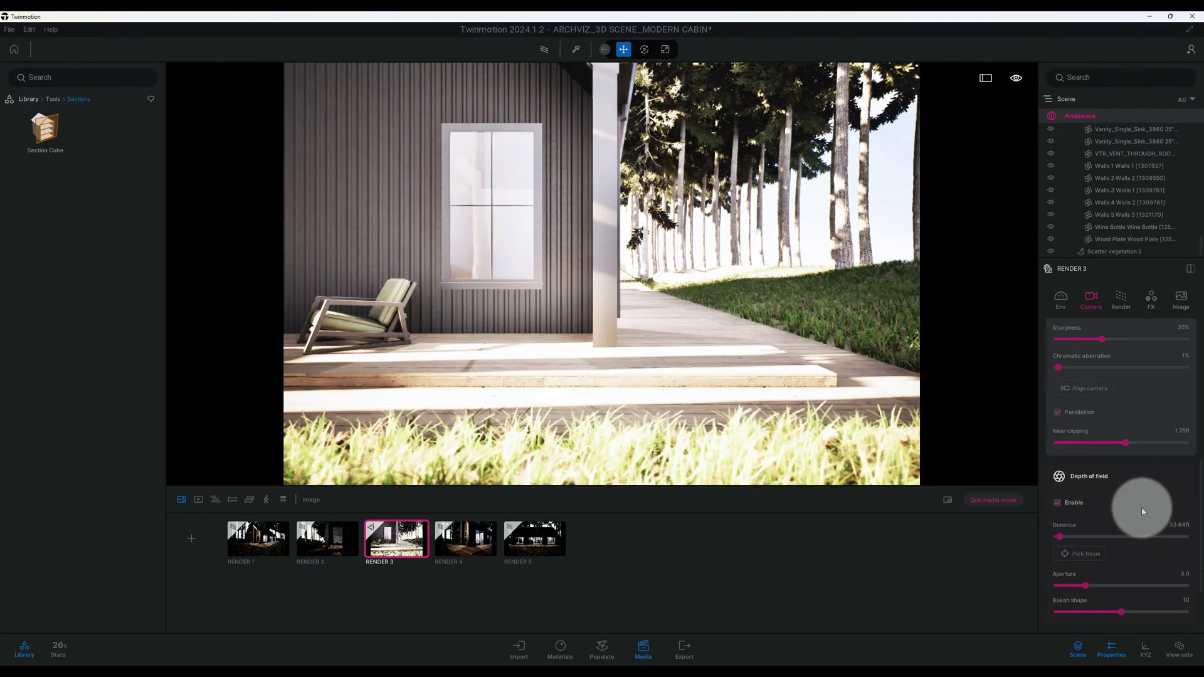
{"action": "scroll", "coordinate": [1138, 505], "scroll_direction": "down", "scroll_amount": 2}
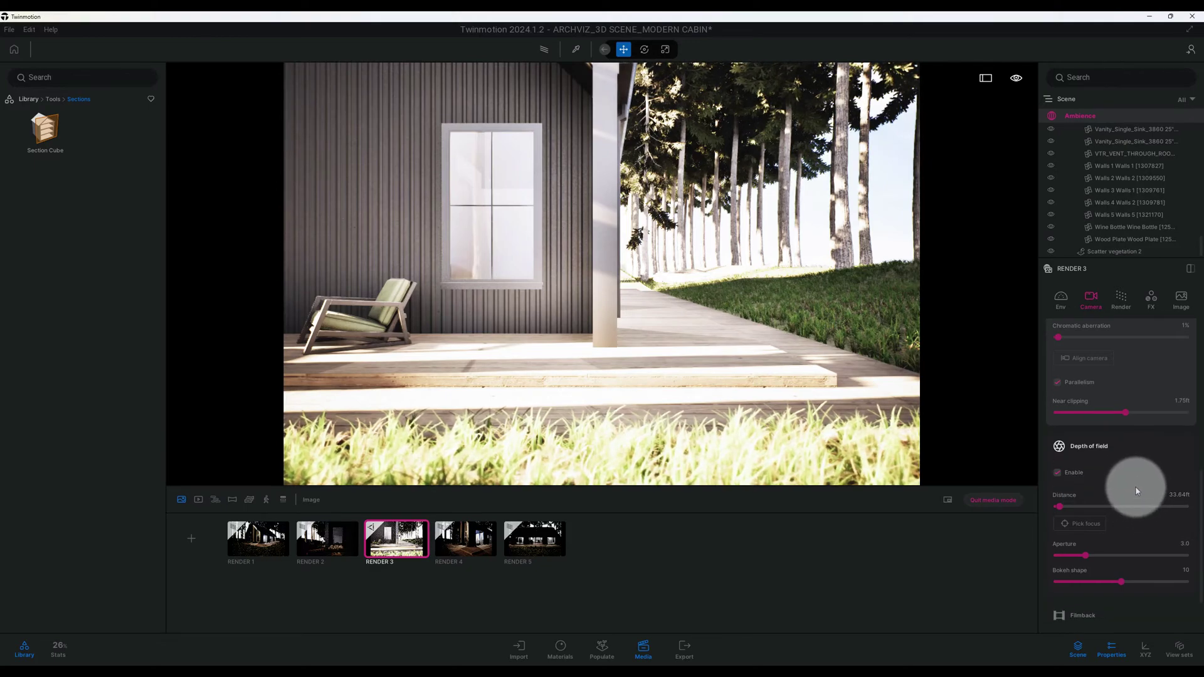
{"action": "scroll", "coordinate": [1138, 490], "scroll_direction": "down", "scroll_amount": 3}
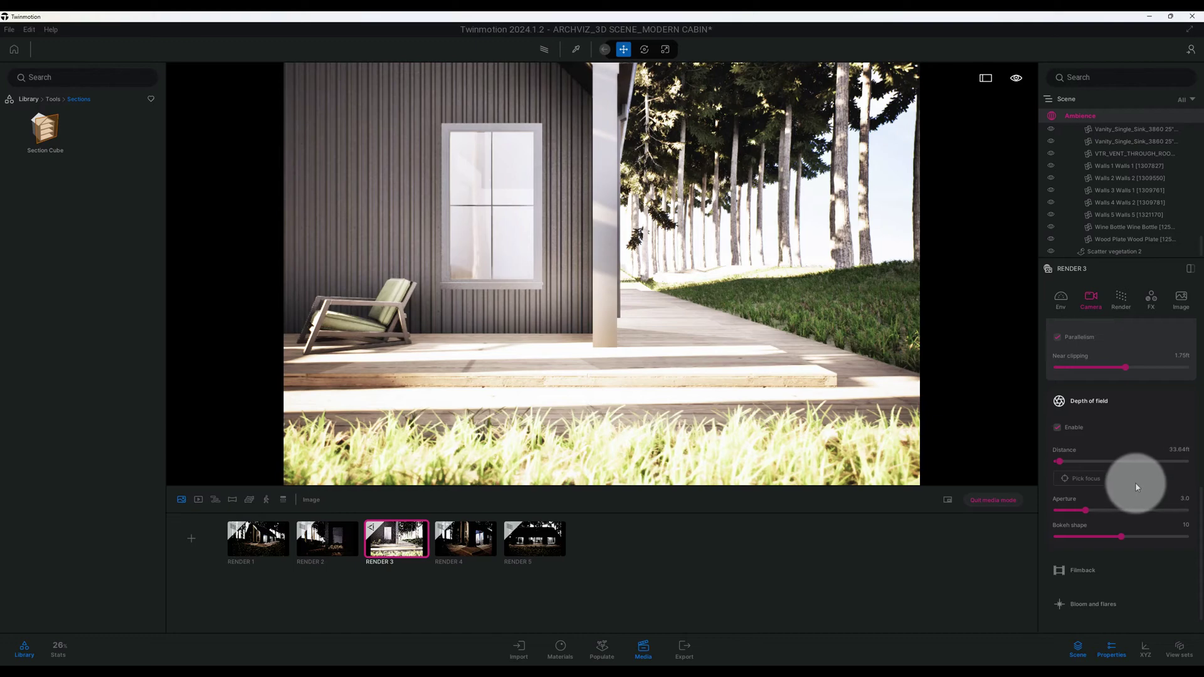
{"action": "scroll", "coordinate": [1135, 482], "scroll_direction": "down", "scroll_amount": 2}
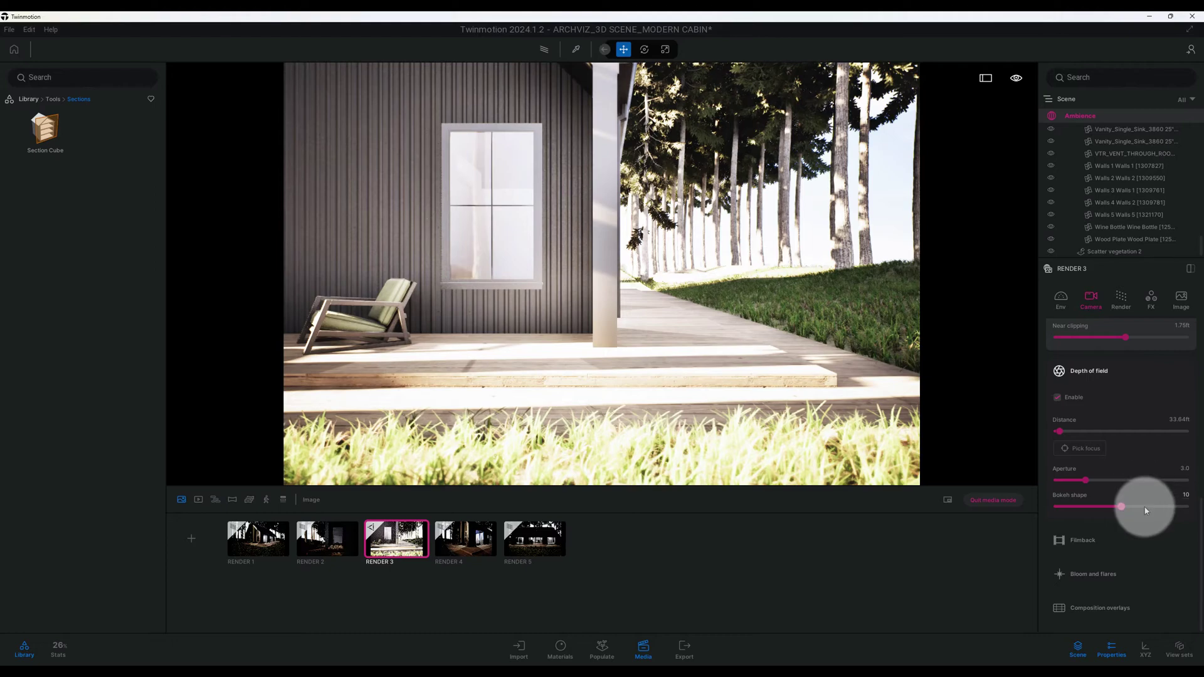
Check RENDER 3's global illumination settings and set the Lumen reflection ray lighting mode to Full.
{"action": "left_click", "coordinate": [1123, 303]}
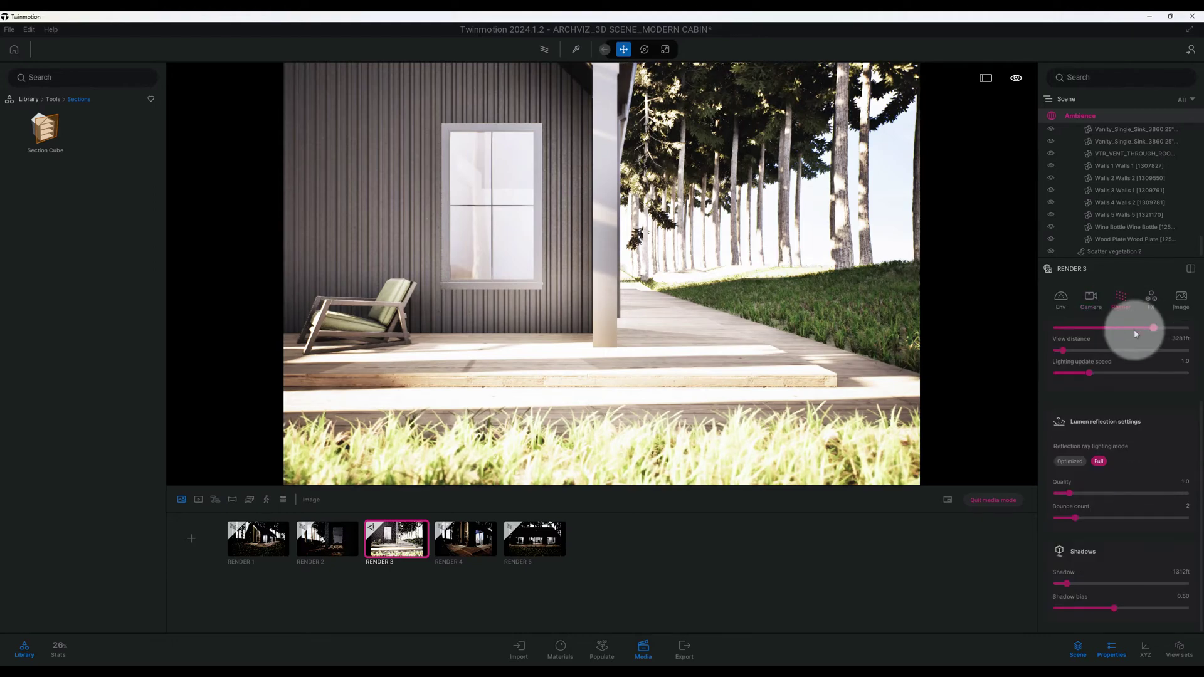
{"action": "scroll", "coordinate": [1132, 345], "scroll_direction": "up", "scroll_amount": 4}
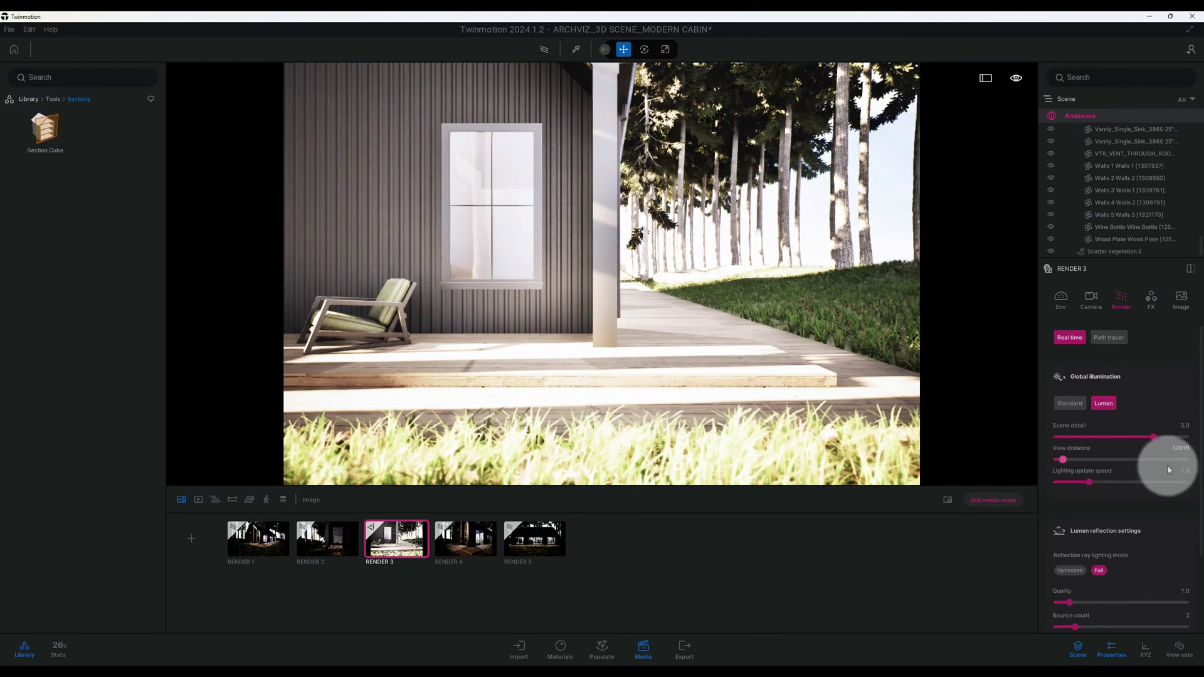
{"action": "scroll", "coordinate": [1172, 482], "scroll_direction": "down", "scroll_amount": 1}
{"action": "scroll", "coordinate": [1173, 493], "scroll_direction": "down", "scroll_amount": 1}
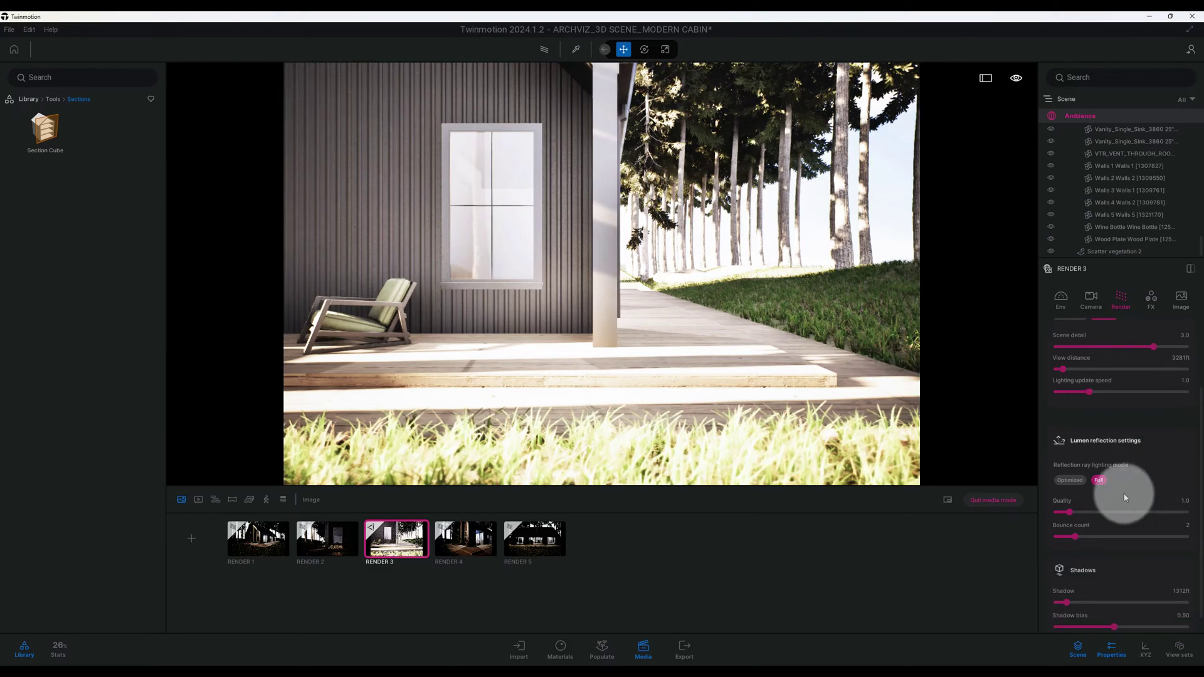
{"action": "left_click", "coordinate": [1071, 479]}
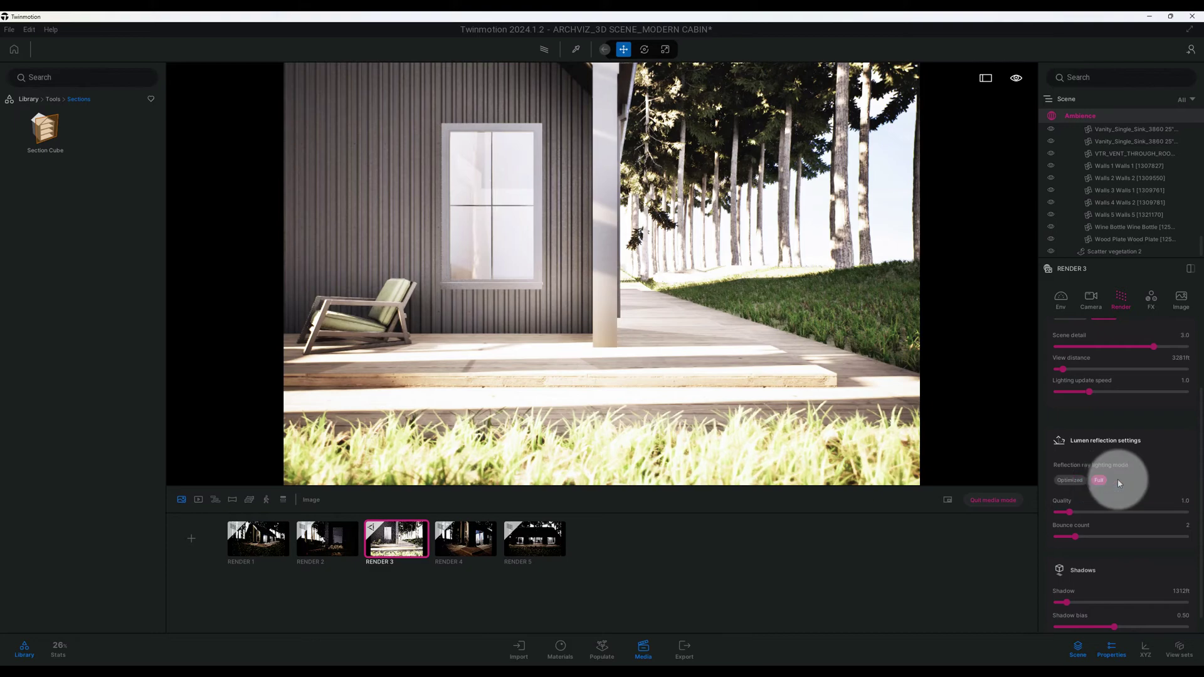
{"action": "left_click", "coordinate": [1102, 481]}
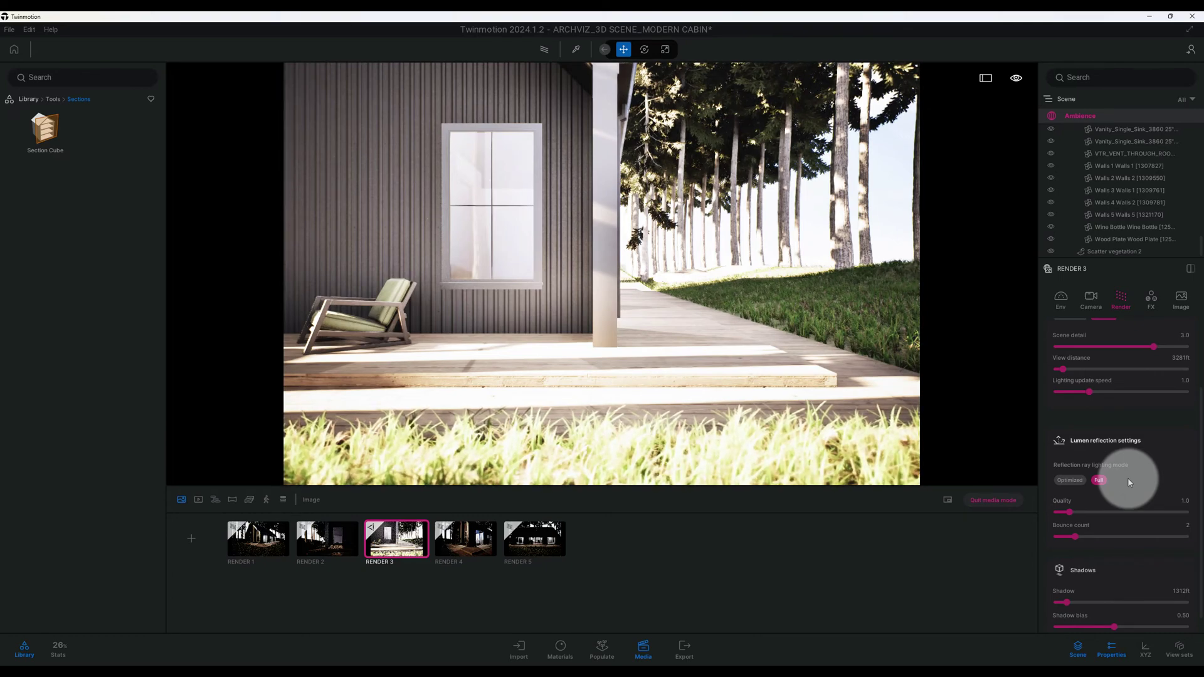
Set the Lumen reflection quality to 3.5 and the bounce count to 5.
{"action": "scroll", "coordinate": [1127, 478], "scroll_direction": "down", "scroll_amount": 1}
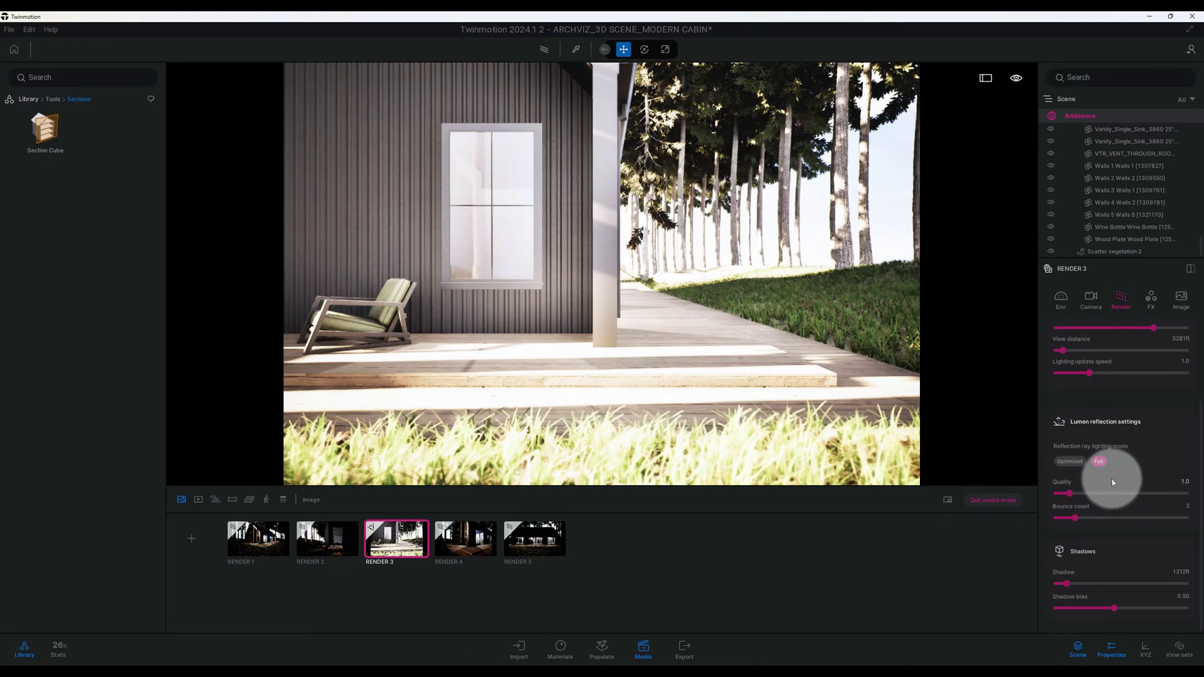
{"action": "left_click", "coordinate": [1175, 488]}
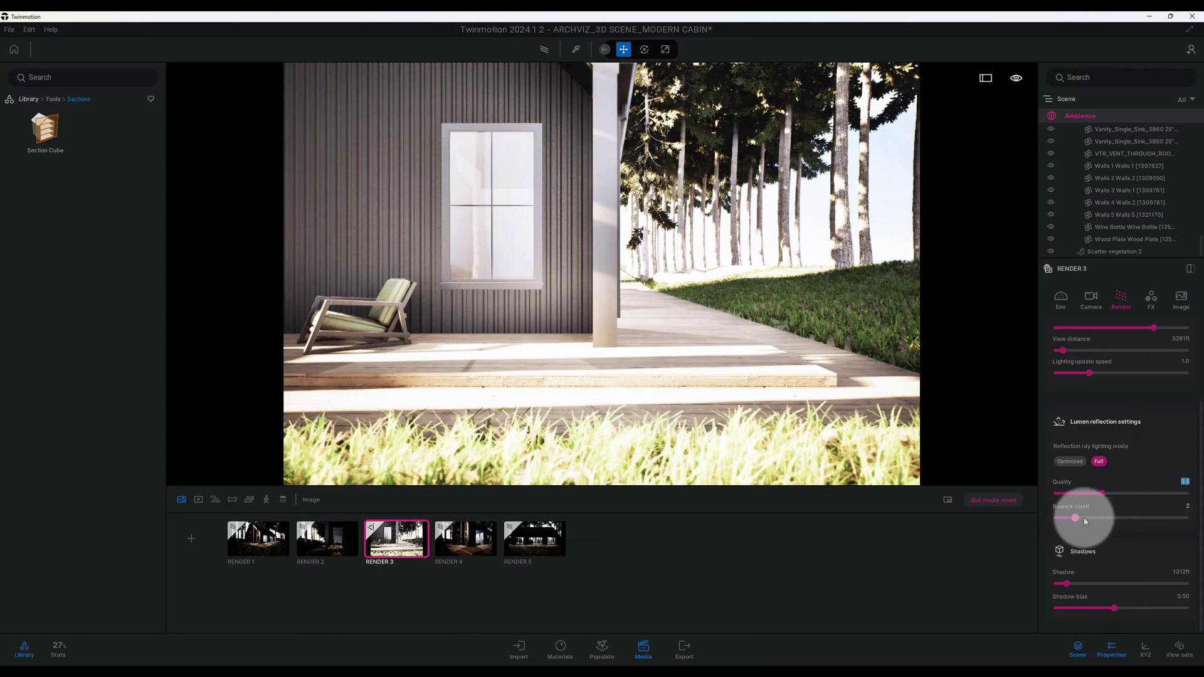
{"action": "left_click", "coordinate": [1185, 508]}
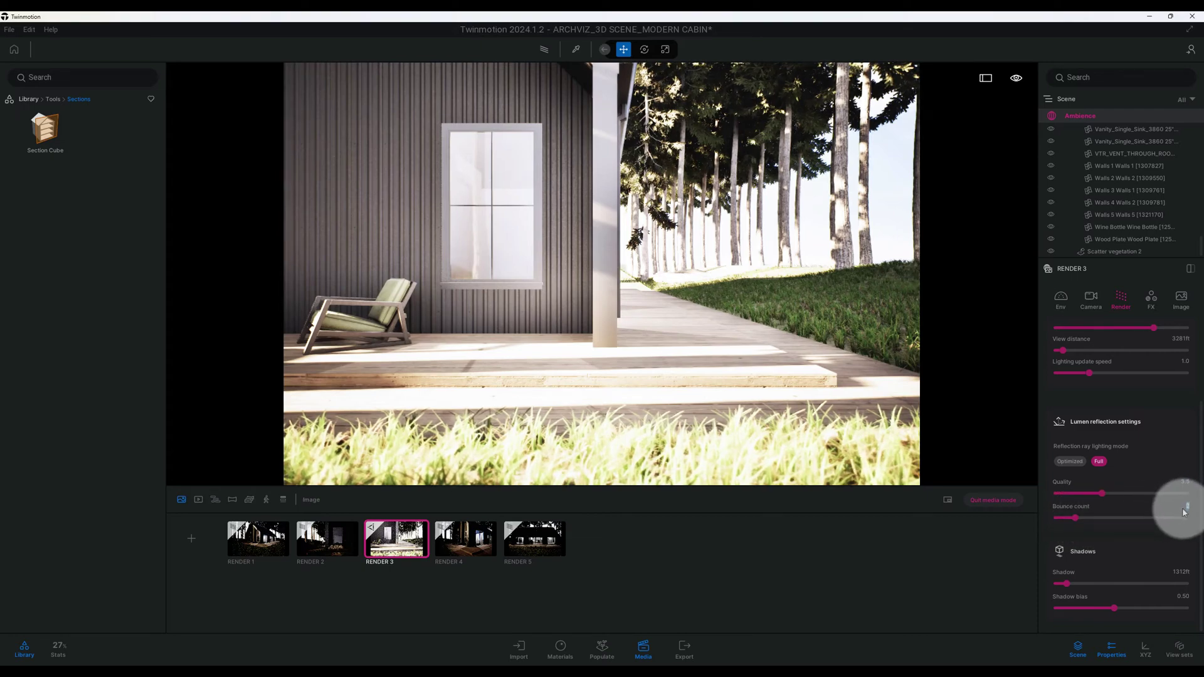
{"action": "type", "text": "8"}
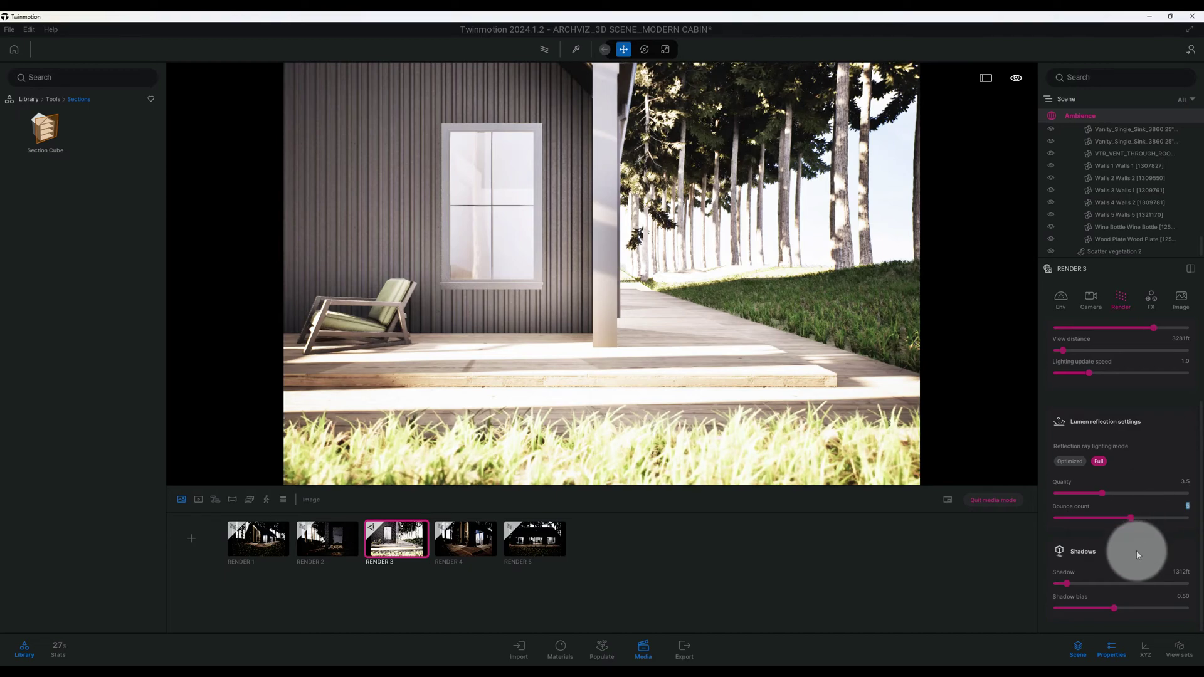
Set RENDER 3's shadow distance to 300 ft and the shadow bias to 0.10.
{"action": "left_click", "coordinate": [1170, 573]}
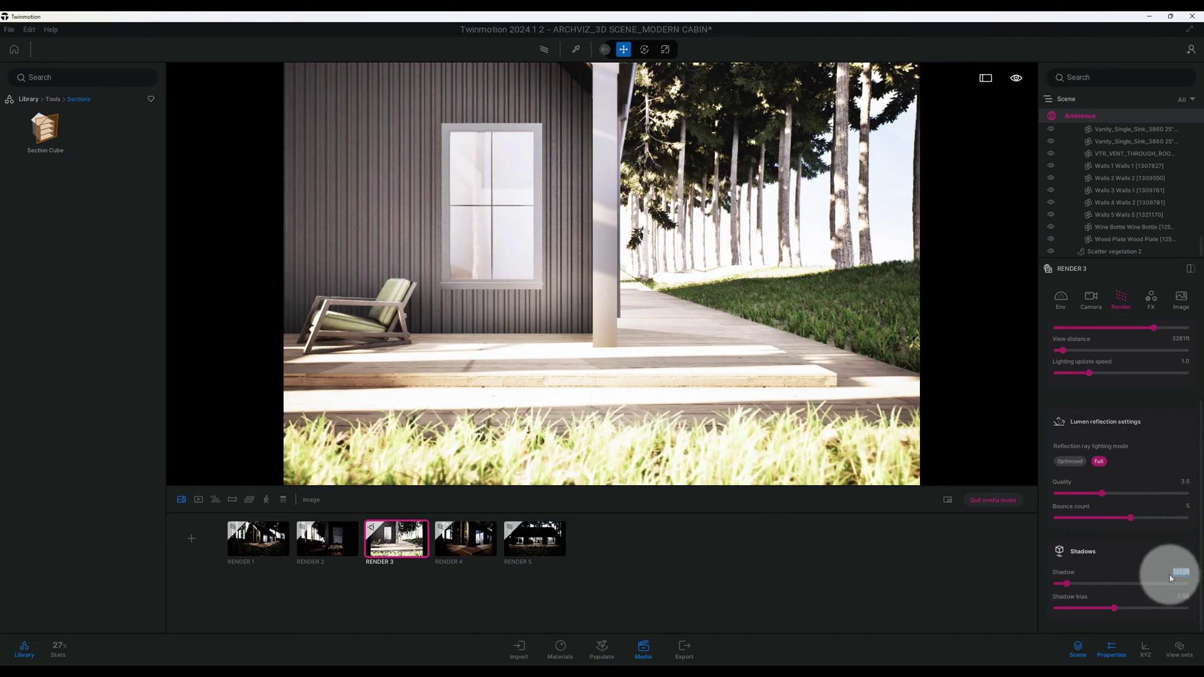
{"action": "type", "text": "200"}
{"action": "key", "text": "Return"}
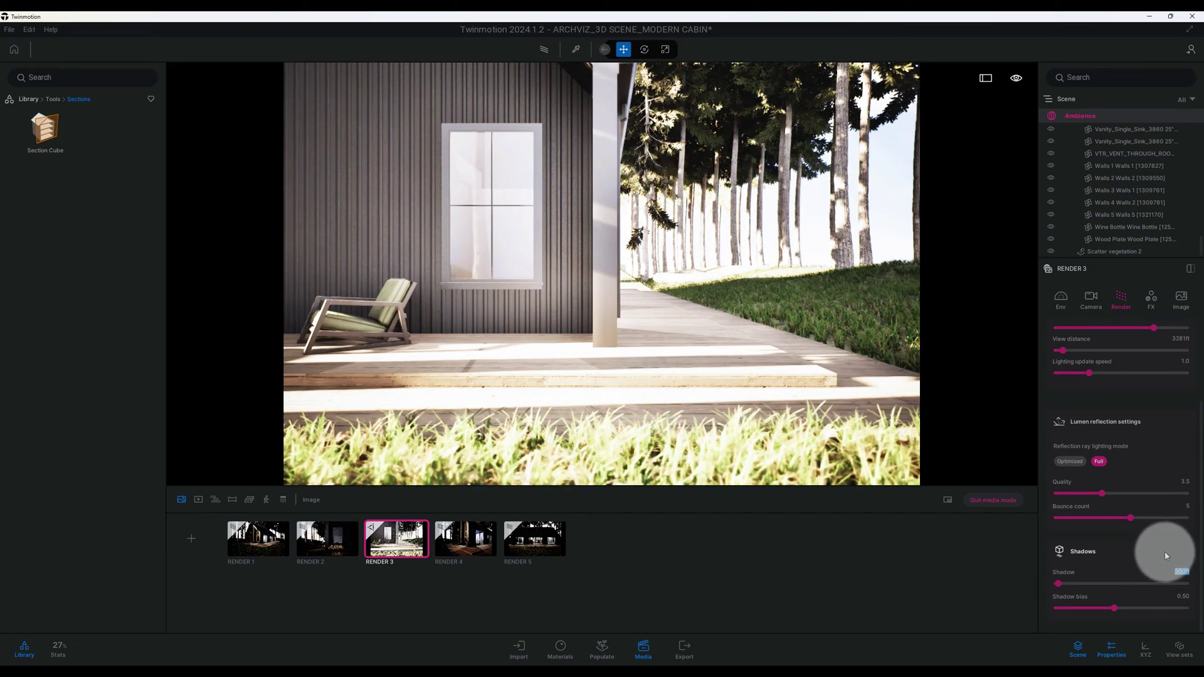
{"action": "left_click", "coordinate": [1178, 597]}
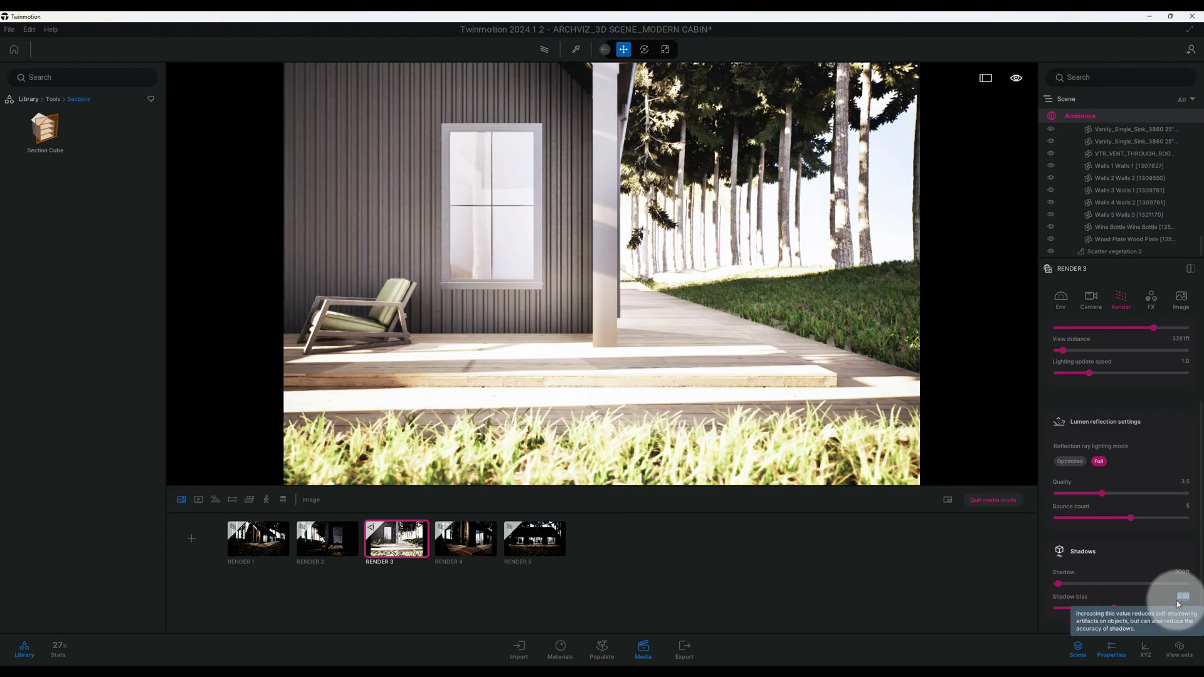
{"action": "type", "text": "0.1"}
{"action": "key", "text": "Return"}
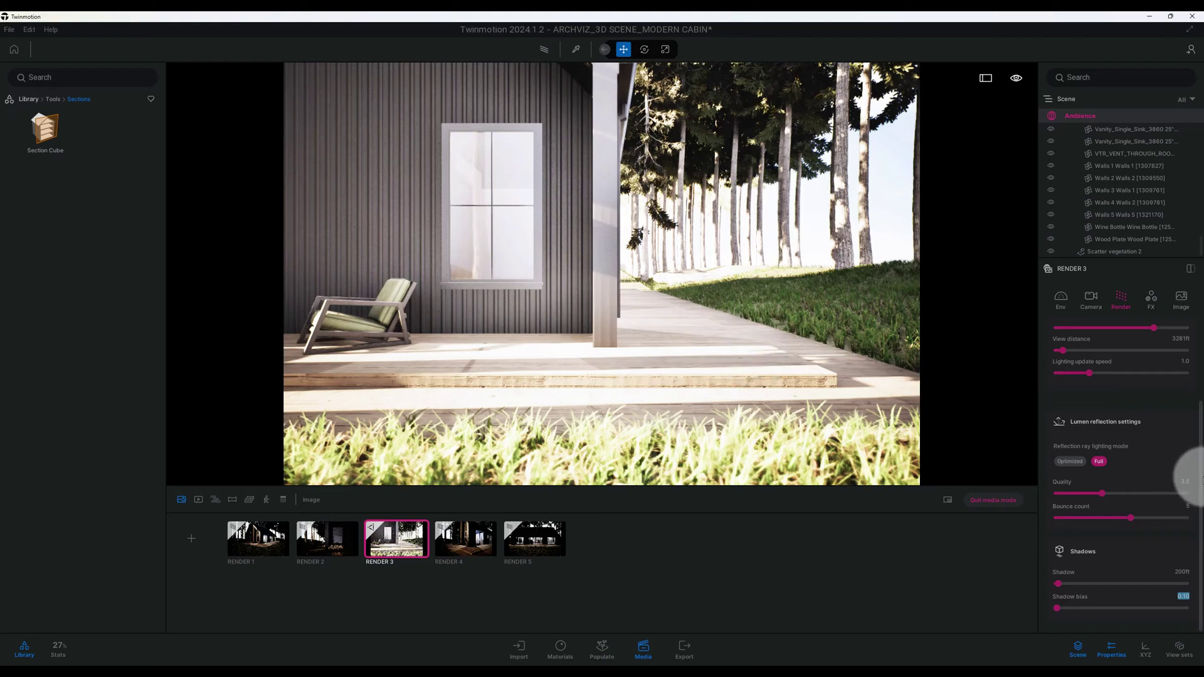
Set the color grading saturation in RENDER 3's FX settings to 30%.
{"action": "scroll", "coordinate": [1202, 483], "scroll_direction": "up", "scroll_amount": 2}
{"action": "scroll", "coordinate": [1201, 482], "scroll_direction": "down", "scroll_amount": 2}
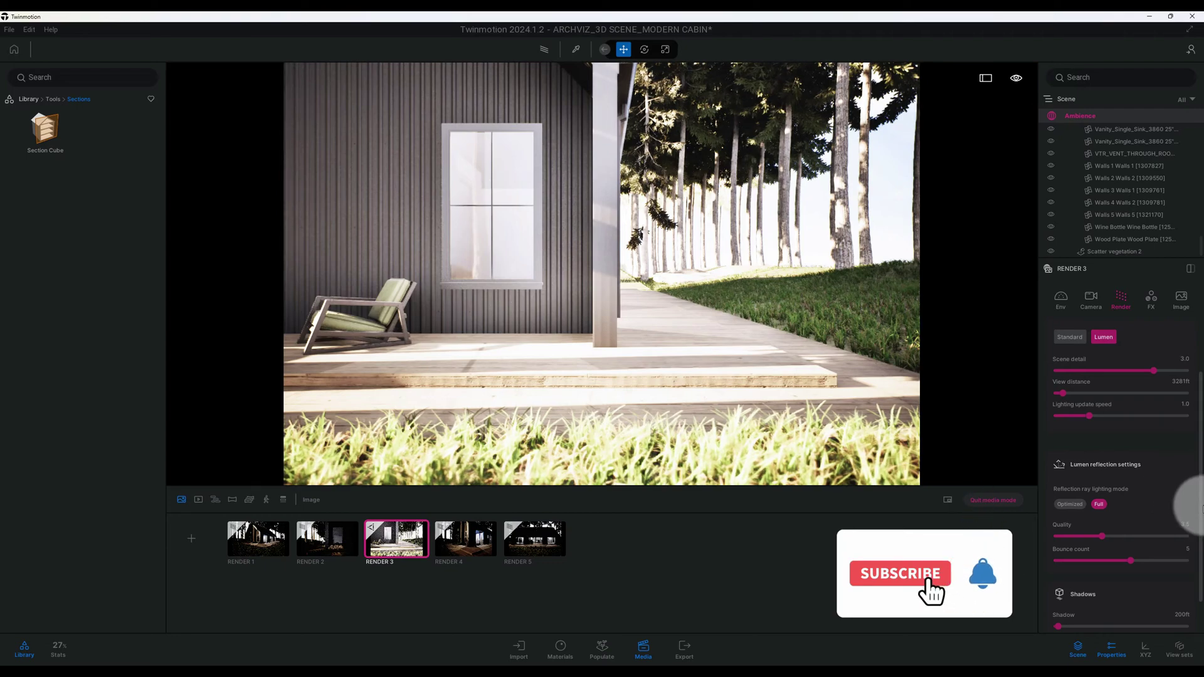
{"action": "scroll", "coordinate": [1201, 532], "scroll_direction": "down", "scroll_amount": 3}
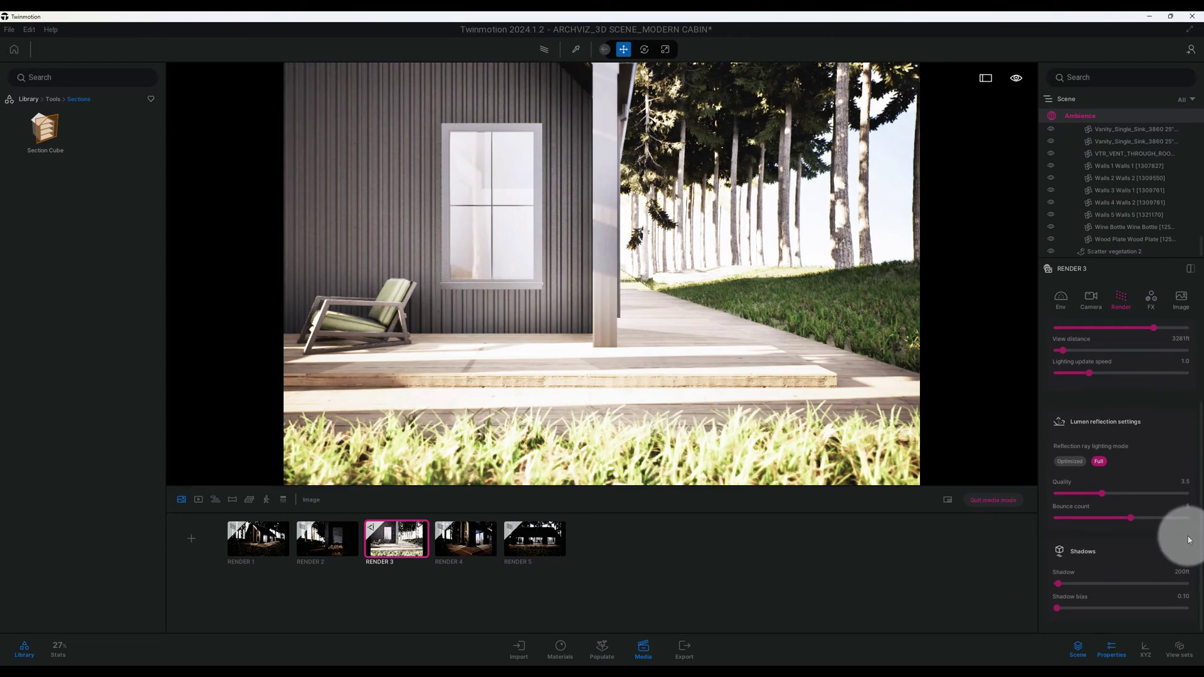
{"action": "scroll", "coordinate": [1202, 523], "scroll_direction": "down", "scroll_amount": 5}
{"action": "left_click", "coordinate": [1153, 297]}
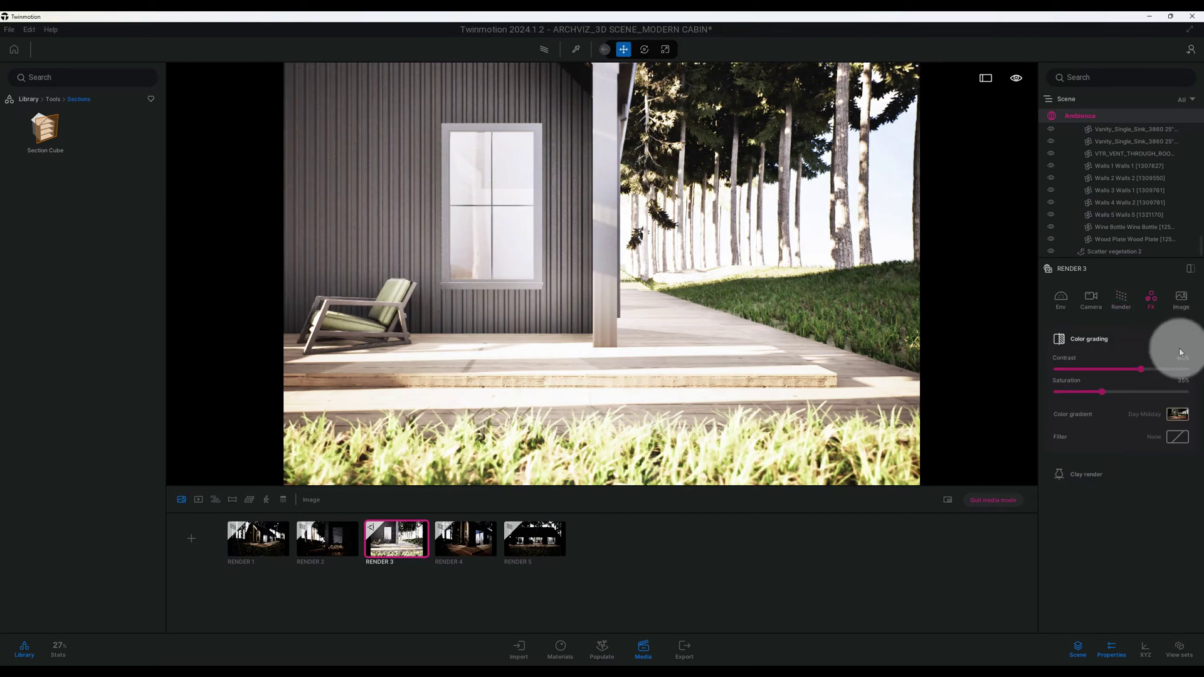
{"action": "left_click", "coordinate": [1181, 380]}
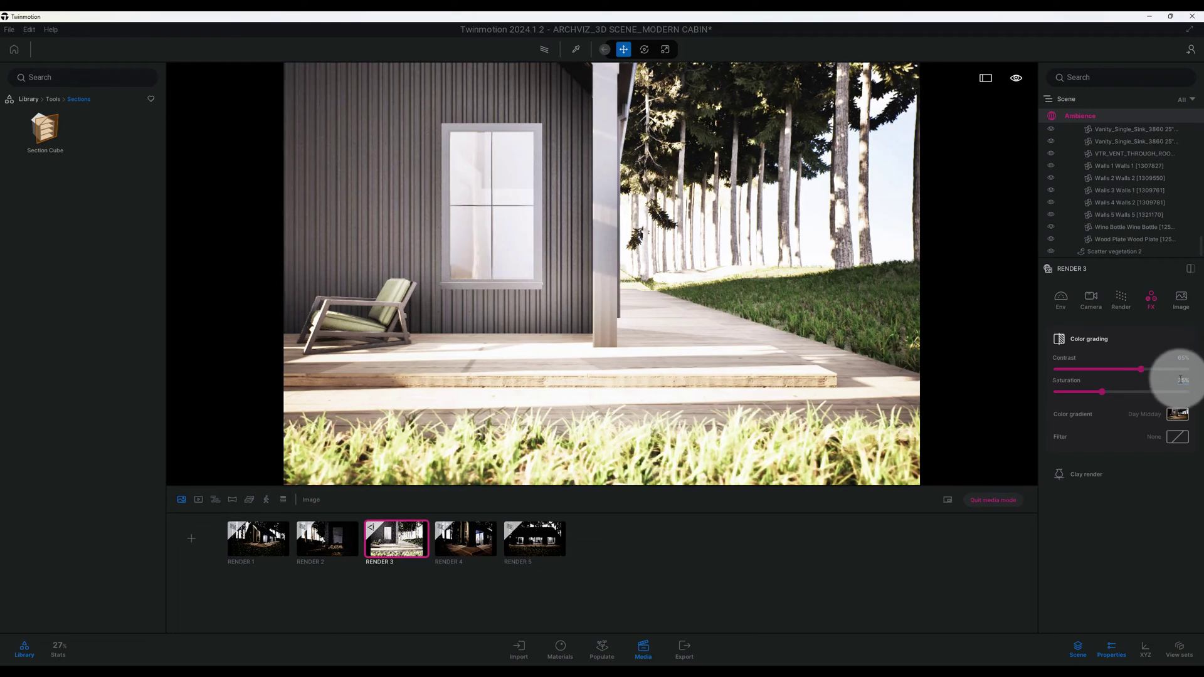
{"action": "type", "text": "10"}
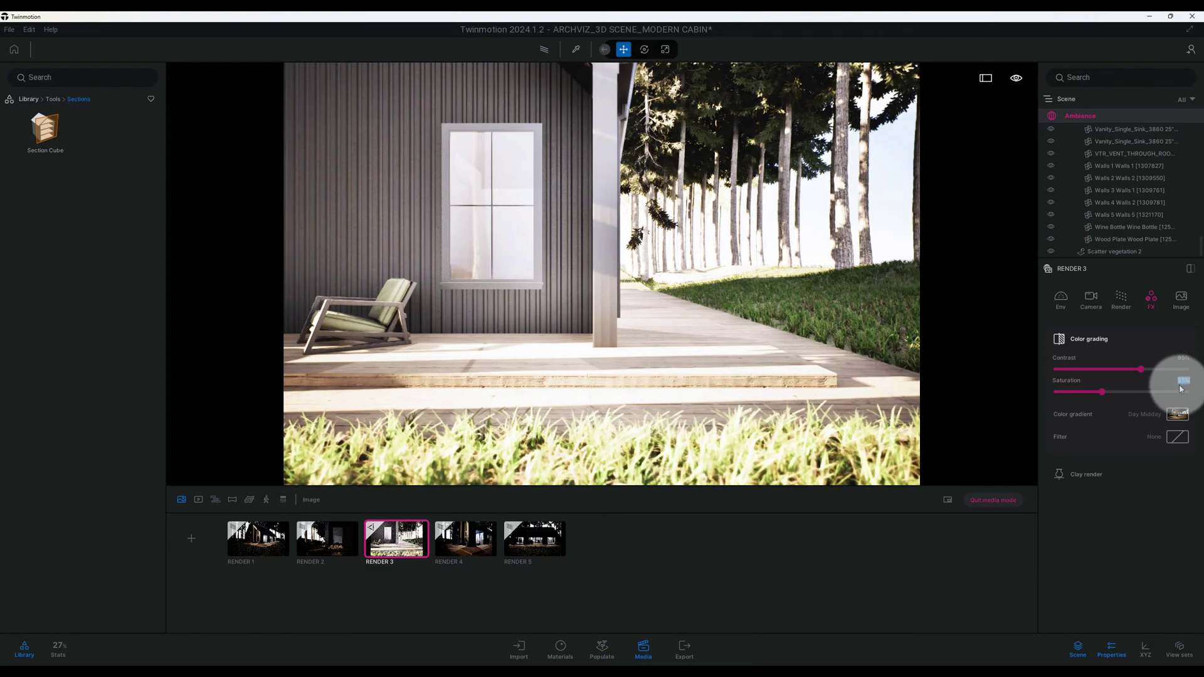
Try a color grading contrast of 60%, and set it back to 65%.
{"action": "left_click", "coordinate": [1182, 358]}
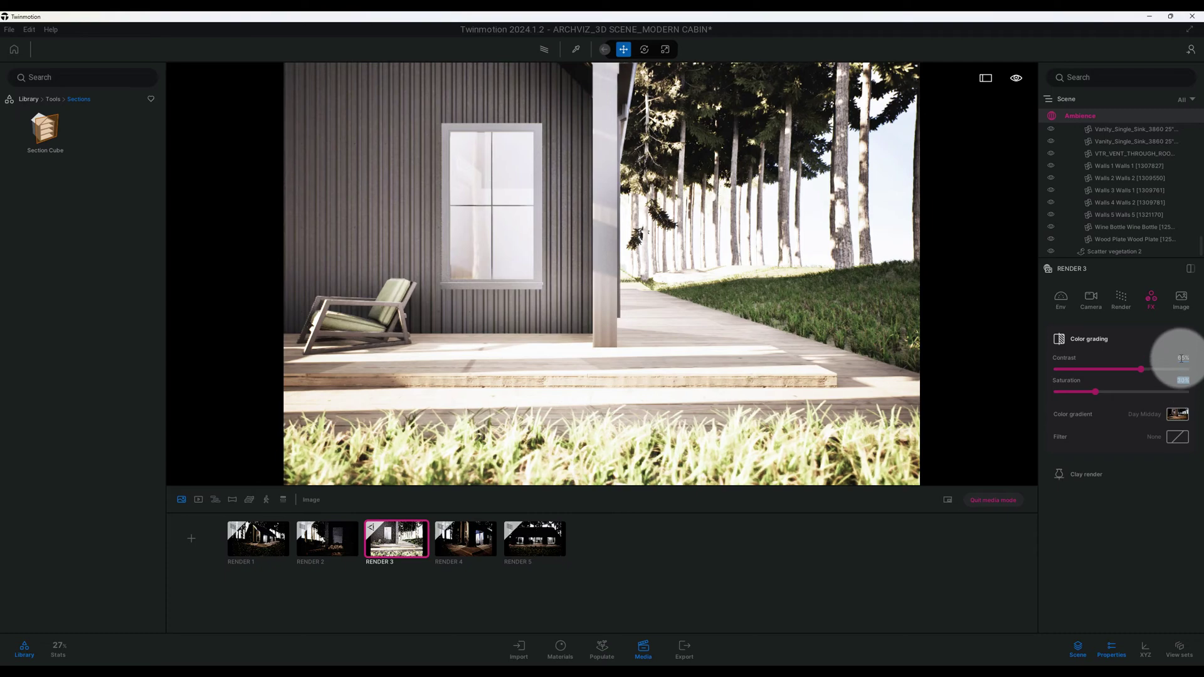
{"action": "type", "text": "60"}
{"action": "key", "text": "Return"}
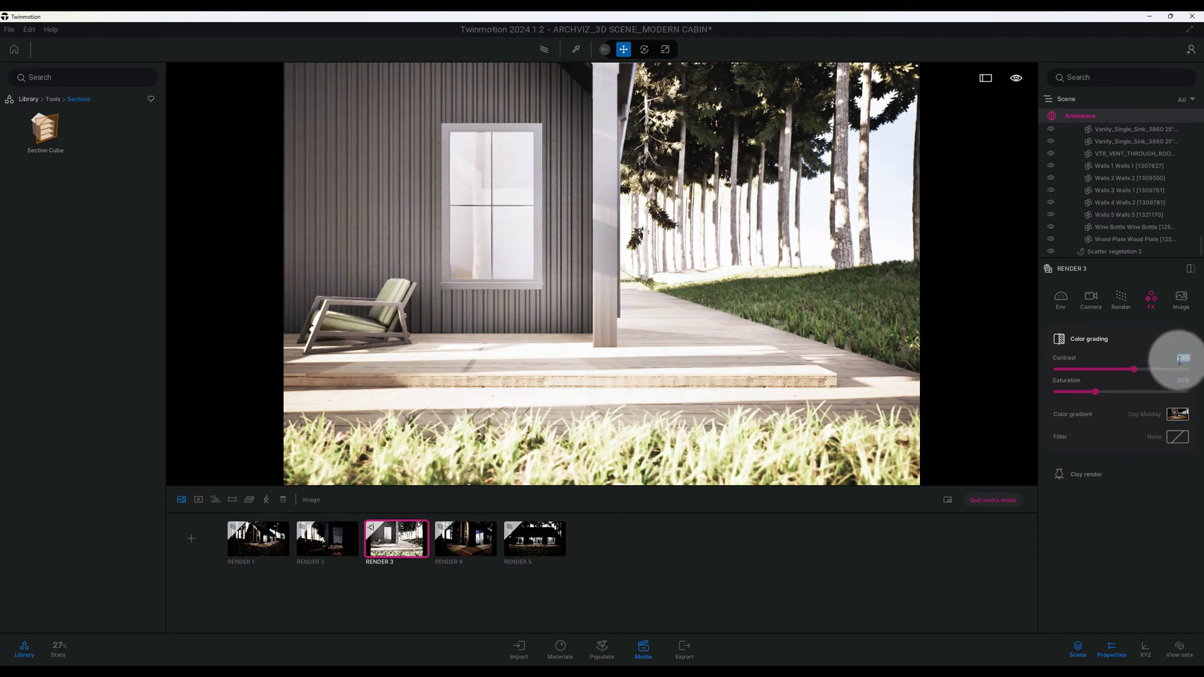
{"action": "type", "text": "65"}
{"action": "key", "text": "Return"}
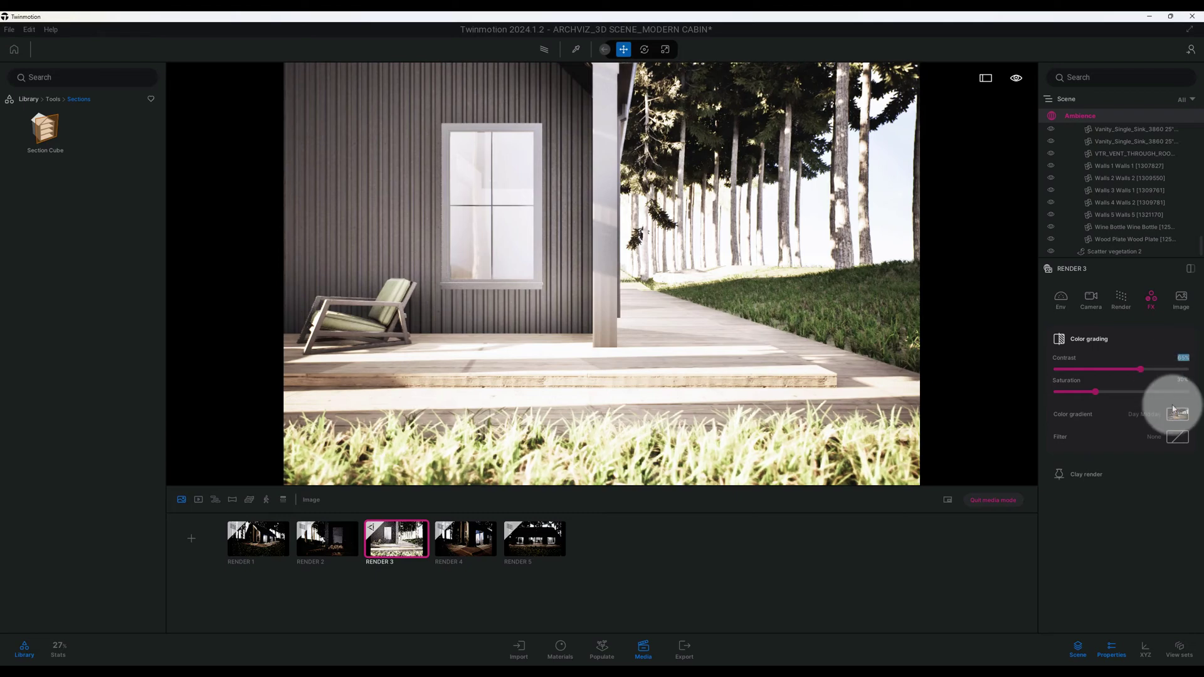
Apply the Blue Tint color gradient in RENDER 3's color grading settings.
{"action": "left_click", "coordinate": [1076, 420]}
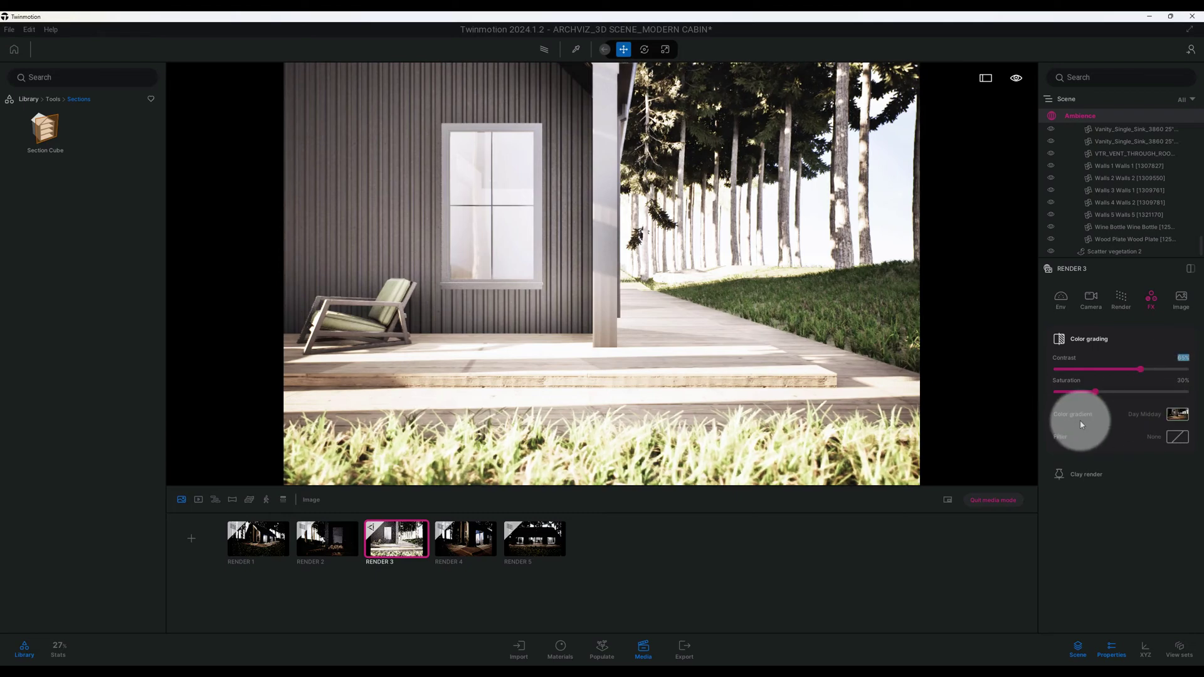
{"action": "left_click", "coordinate": [1178, 414]}
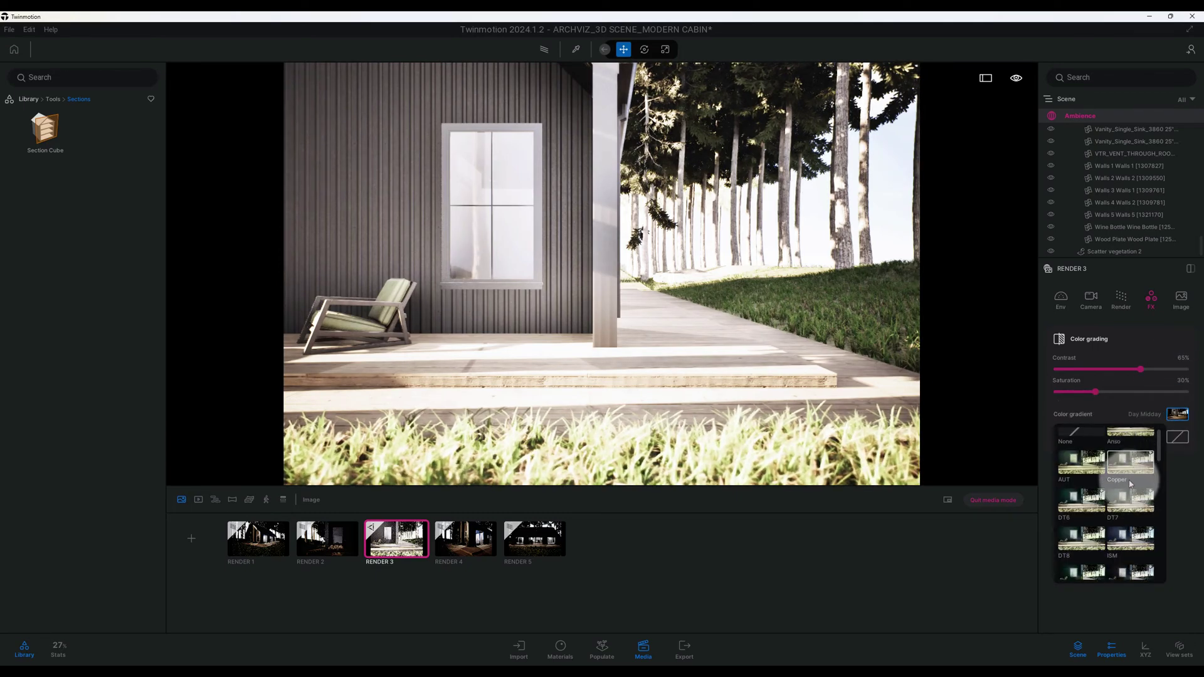
{"action": "scroll", "coordinate": [1131, 484], "scroll_direction": "down", "scroll_amount": 2}
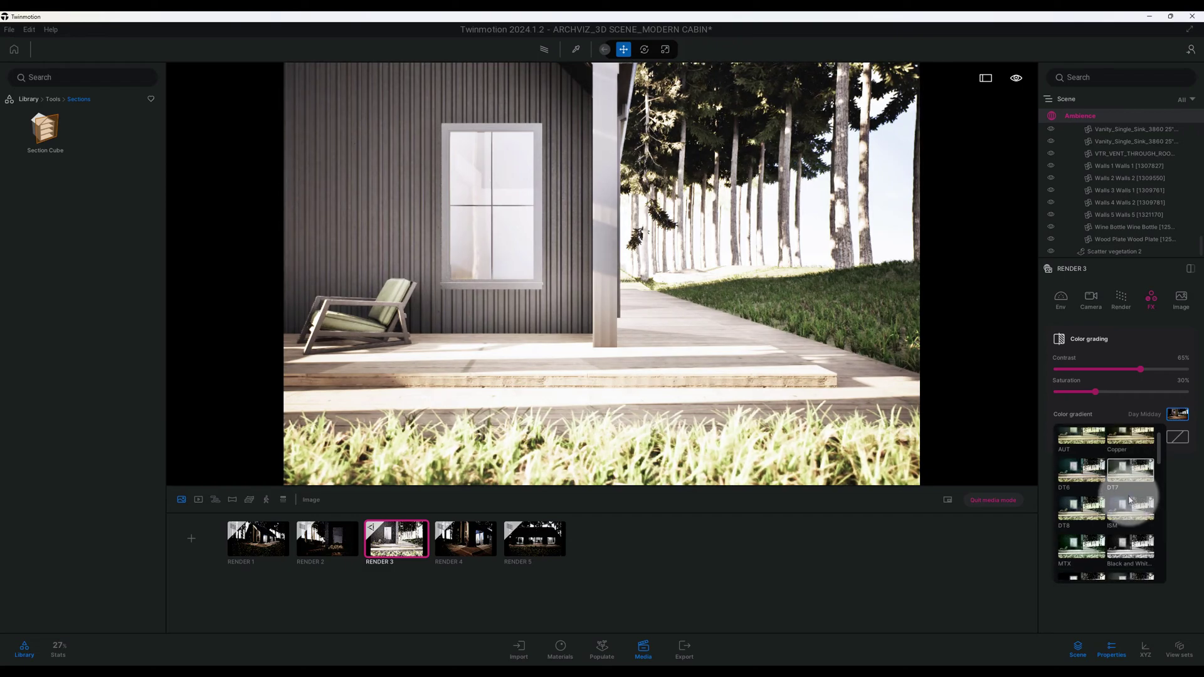
{"action": "scroll", "coordinate": [1129, 500], "scroll_direction": "down", "scroll_amount": 1}
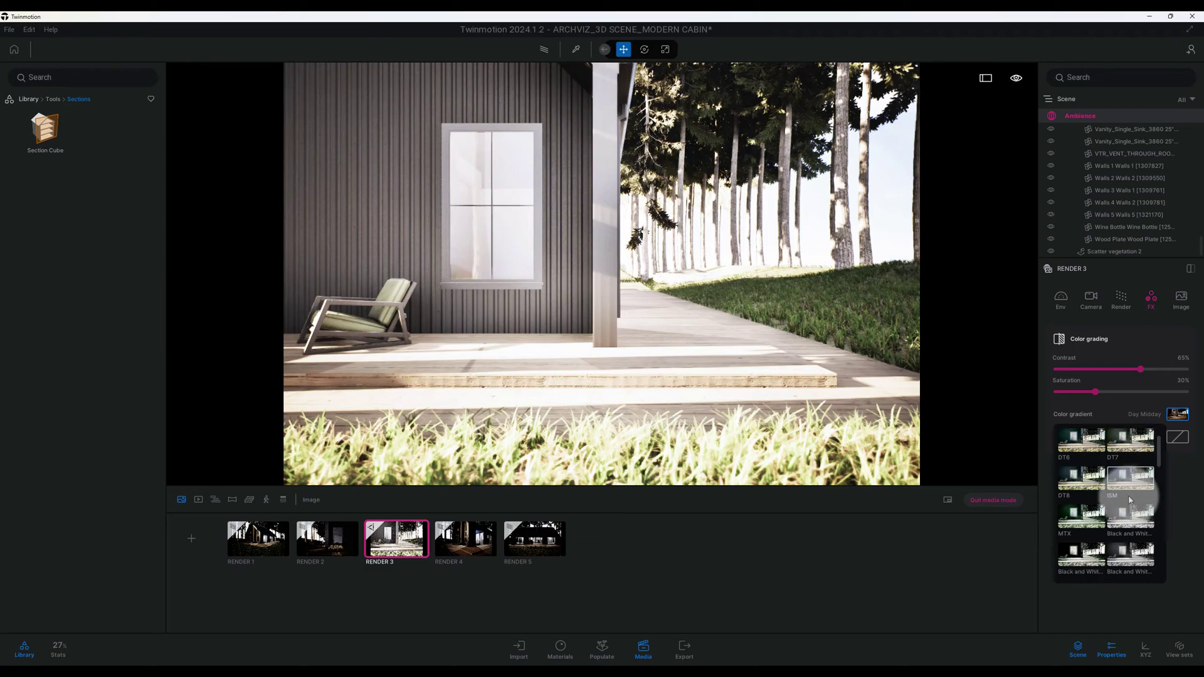
{"action": "scroll", "coordinate": [1129, 501], "scroll_direction": "down", "scroll_amount": 2}
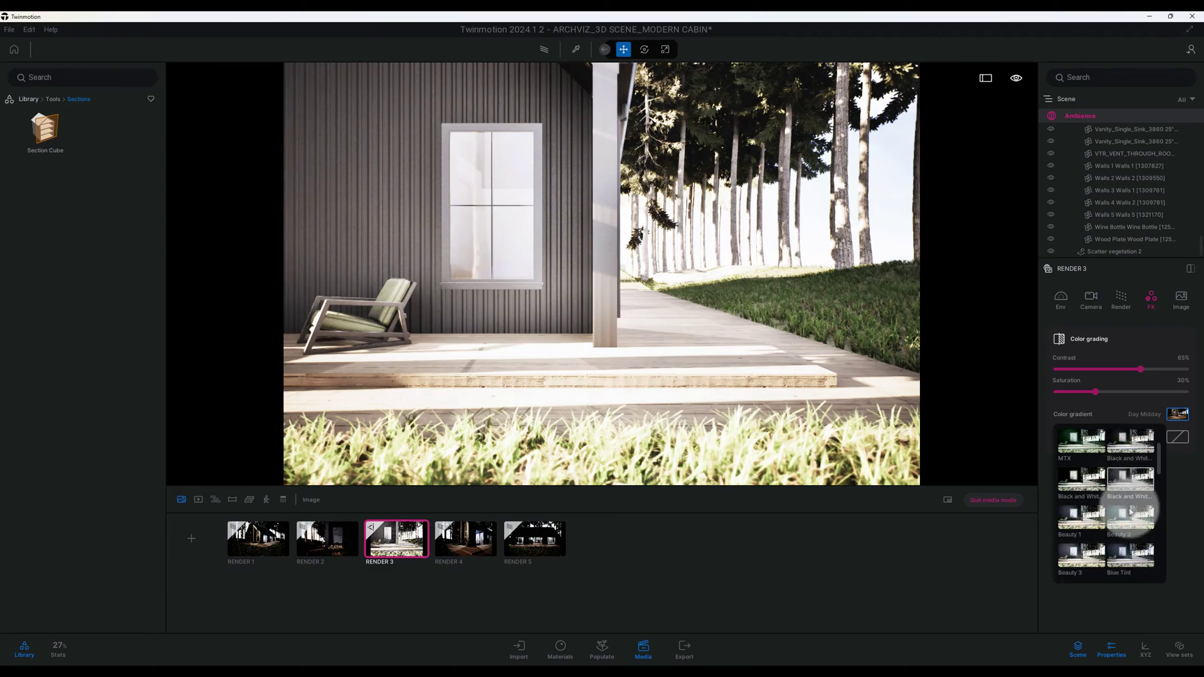
{"action": "scroll", "coordinate": [1113, 519], "scroll_direction": "down", "scroll_amount": 1}
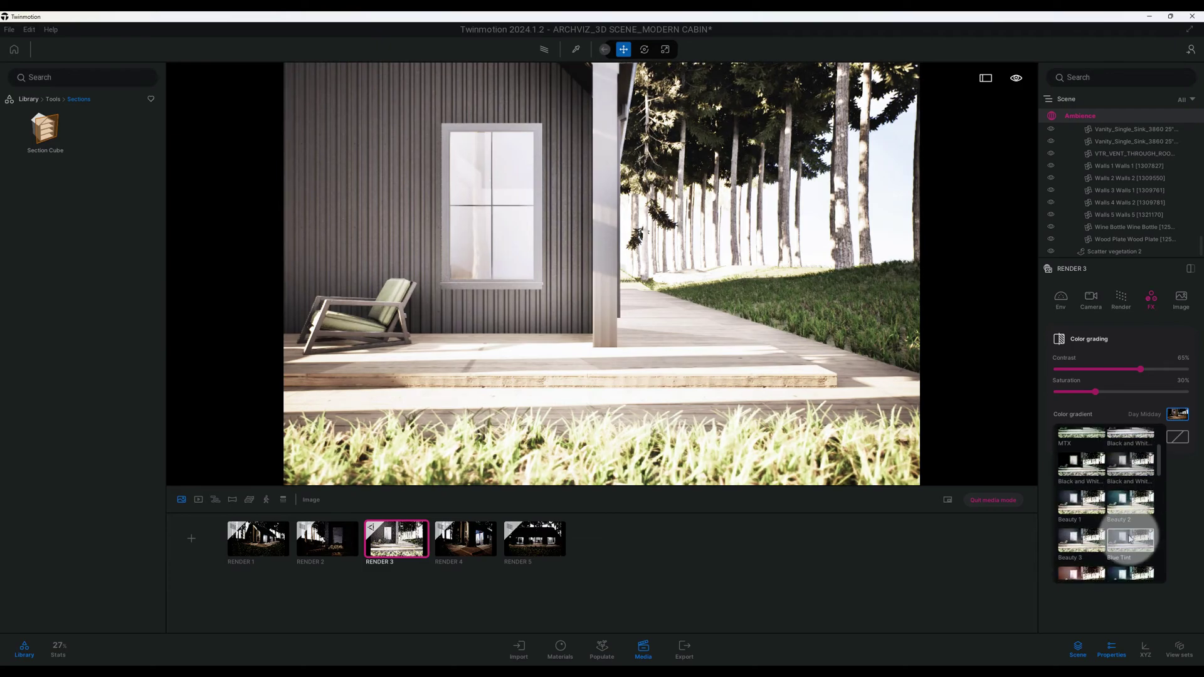
{"action": "left_click", "coordinate": [1113, 538]}
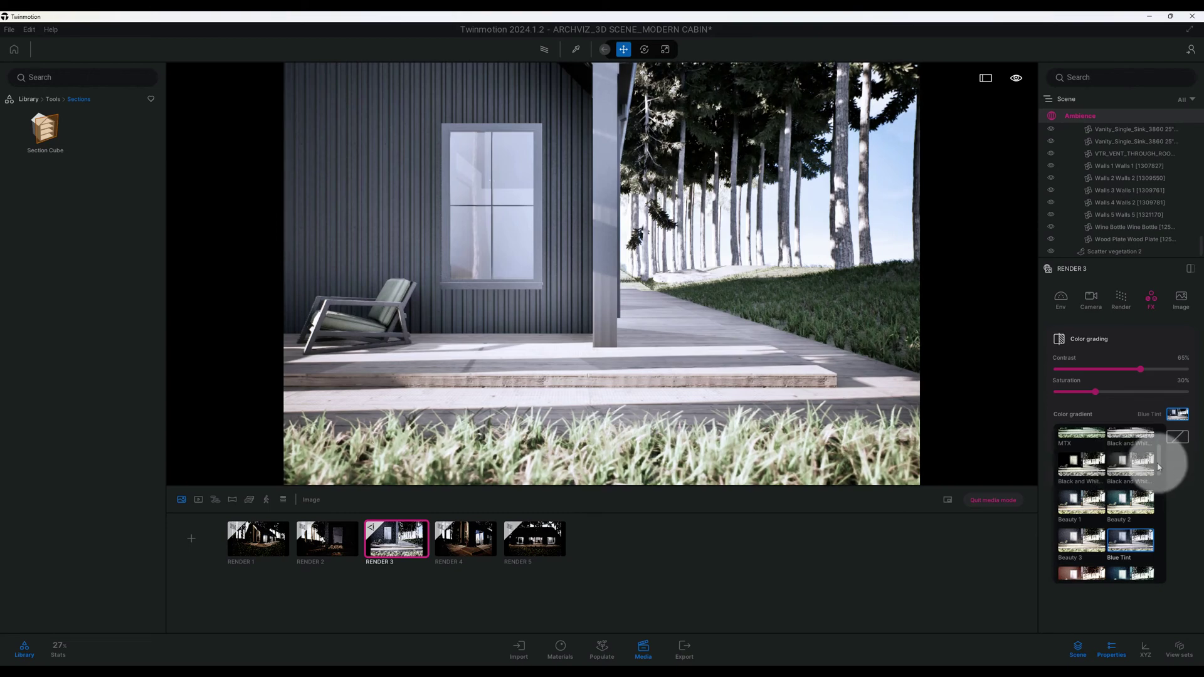
Try other color gradients on RENDER 3, including Copper, AUT, DT6, DT8, ISM and MTX.
{"action": "scroll", "coordinate": [1159, 457], "scroll_direction": "up", "scroll_amount": 1}
{"action": "scroll", "coordinate": [1158, 454], "scroll_direction": "up", "scroll_amount": 2}
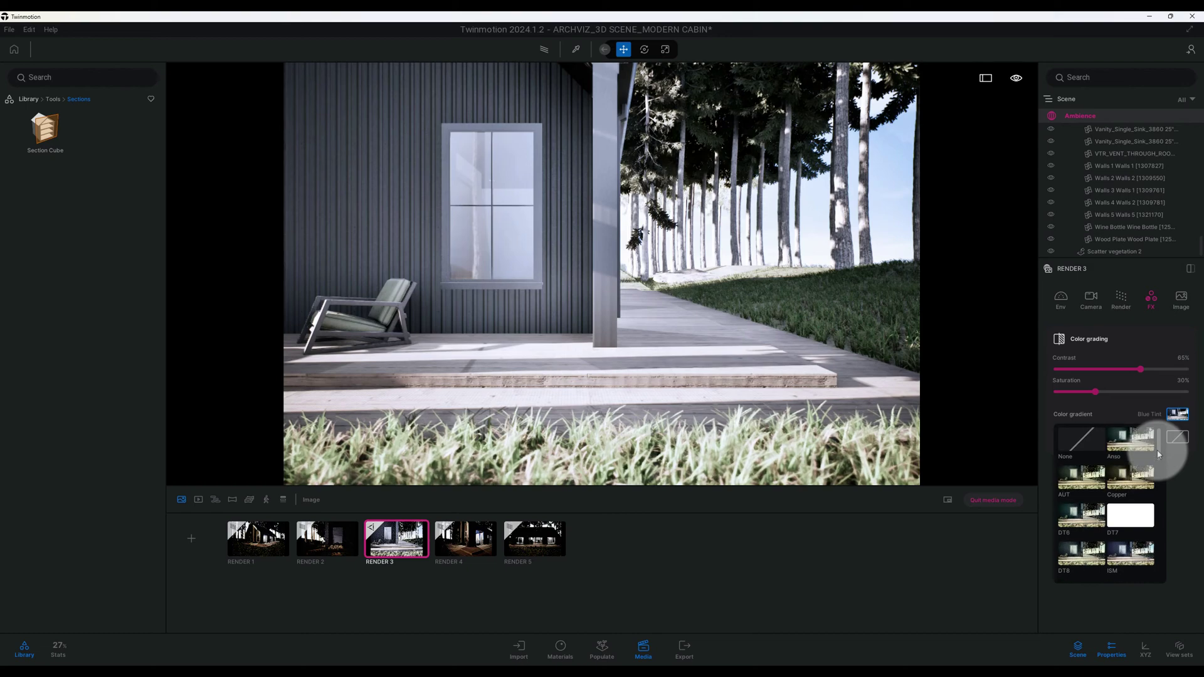
{"action": "left_click", "coordinate": [1149, 450]}
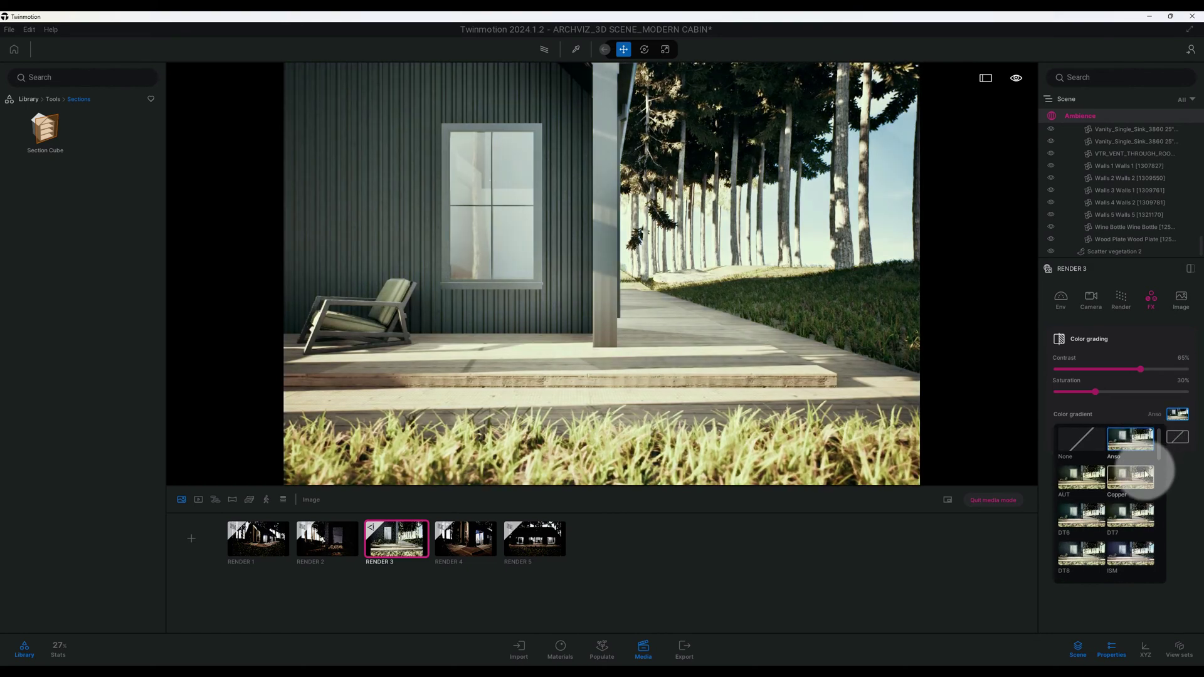
{"action": "left_click", "coordinate": [1146, 475]}
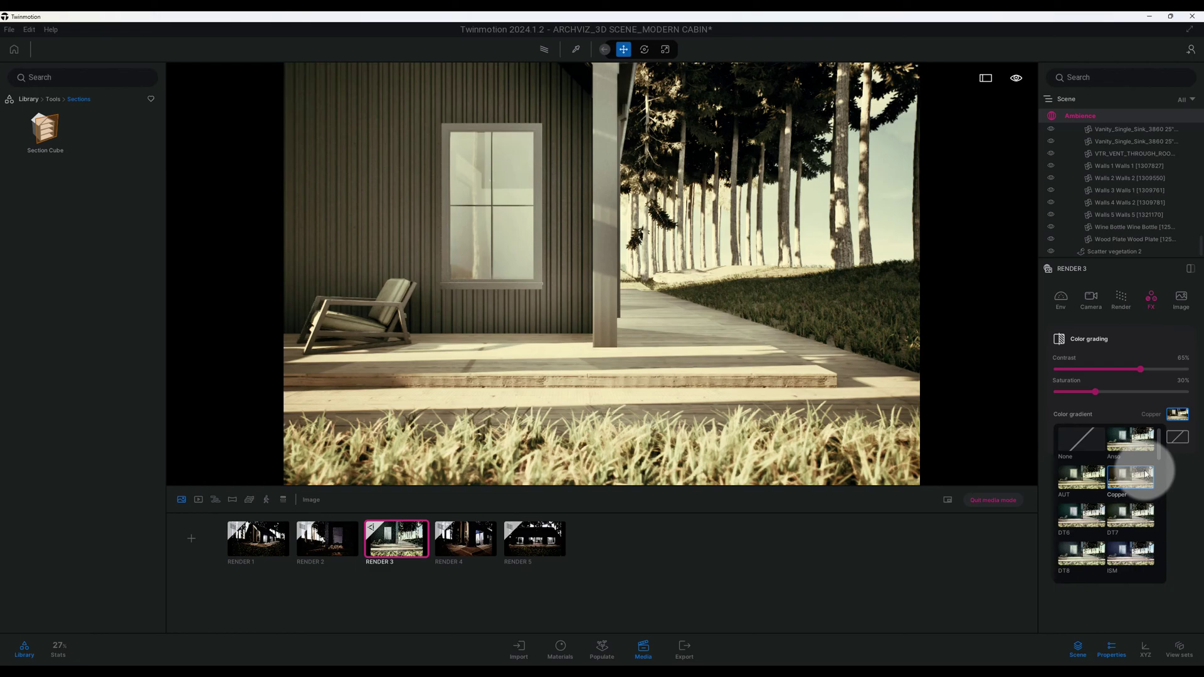
{"action": "left_click", "coordinate": [1084, 478]}
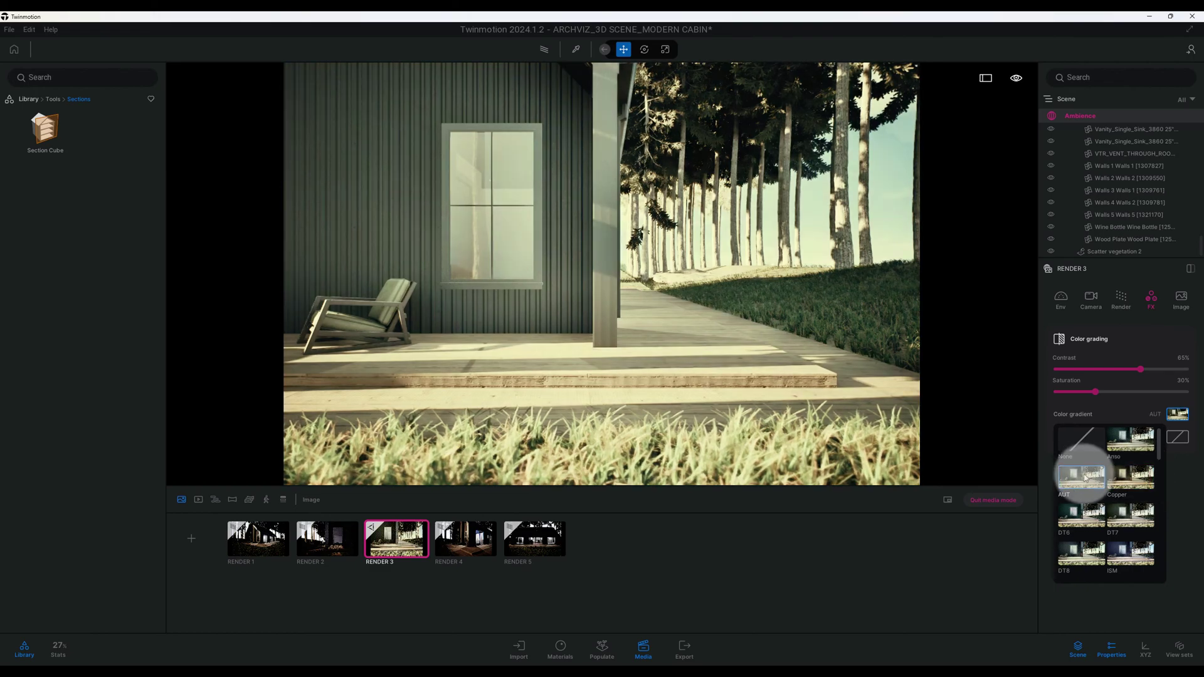
{"action": "left_click", "coordinate": [1086, 512]}
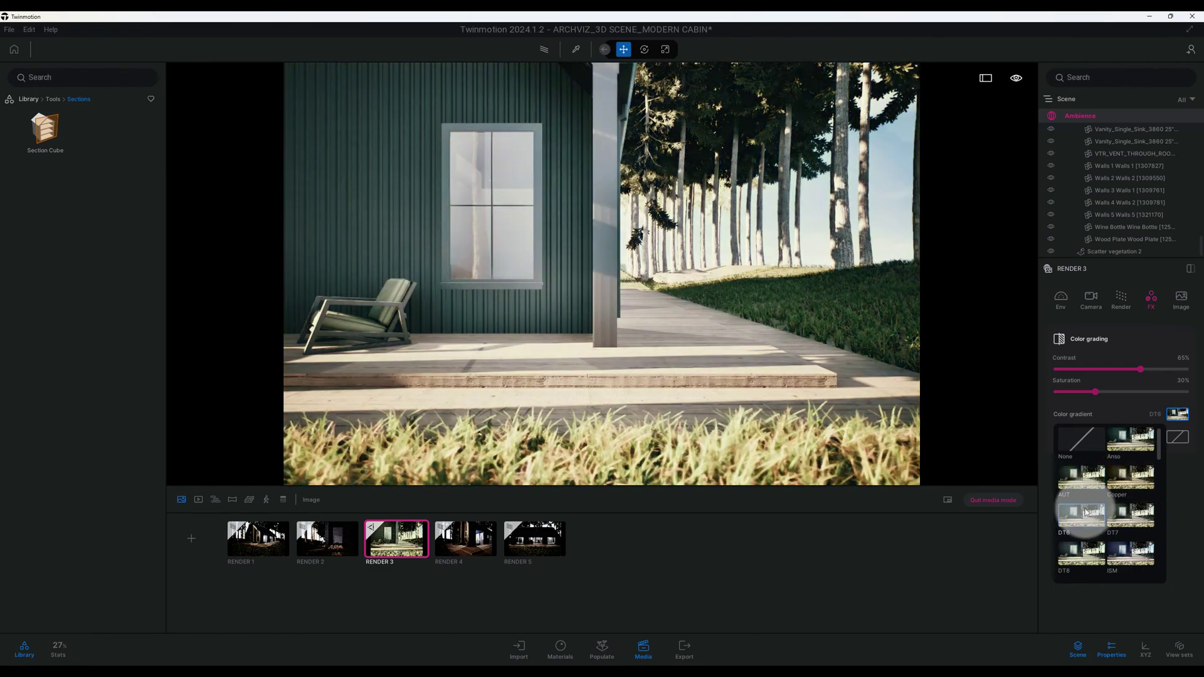
{"action": "left_click", "coordinate": [1089, 548]}
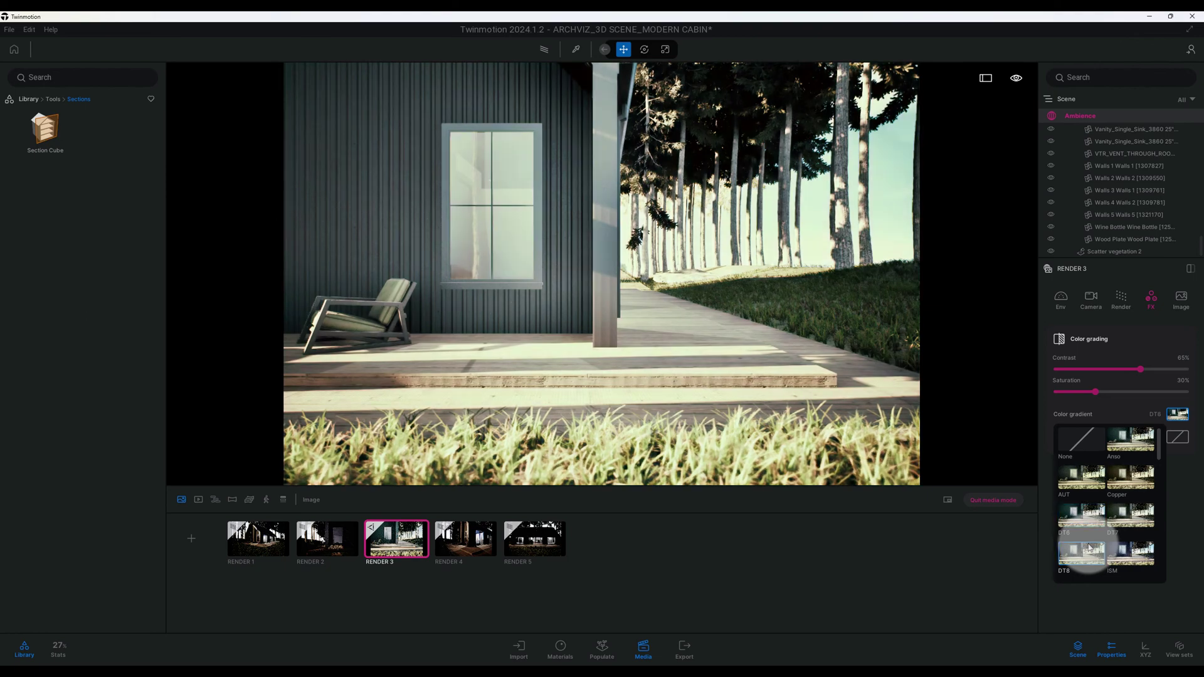
{"action": "left_click", "coordinate": [1123, 556]}
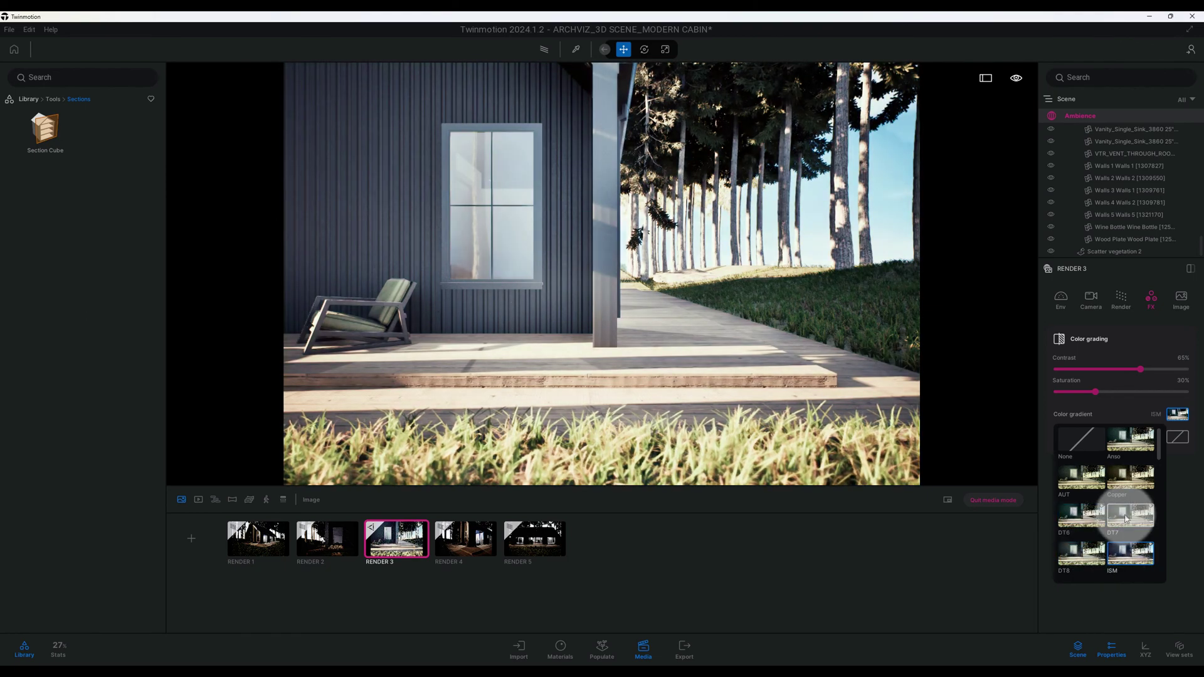
{"action": "scroll", "coordinate": [1125, 518], "scroll_direction": "down", "scroll_amount": 2}
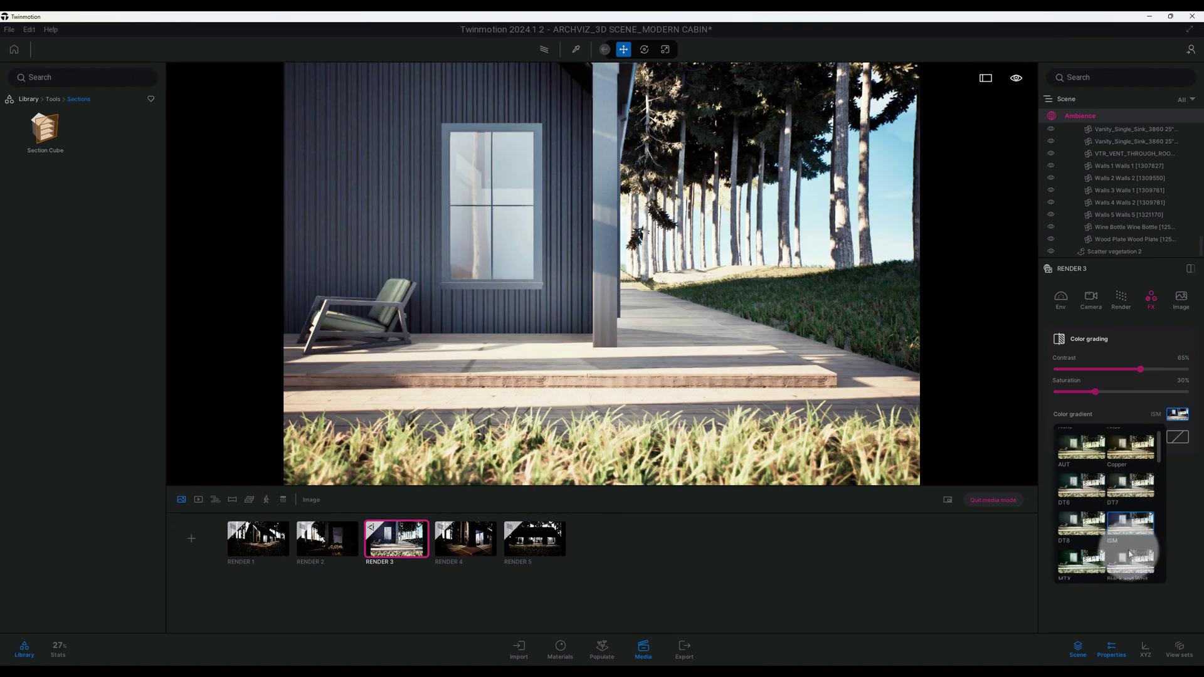
{"action": "left_click", "coordinate": [1083, 560]}
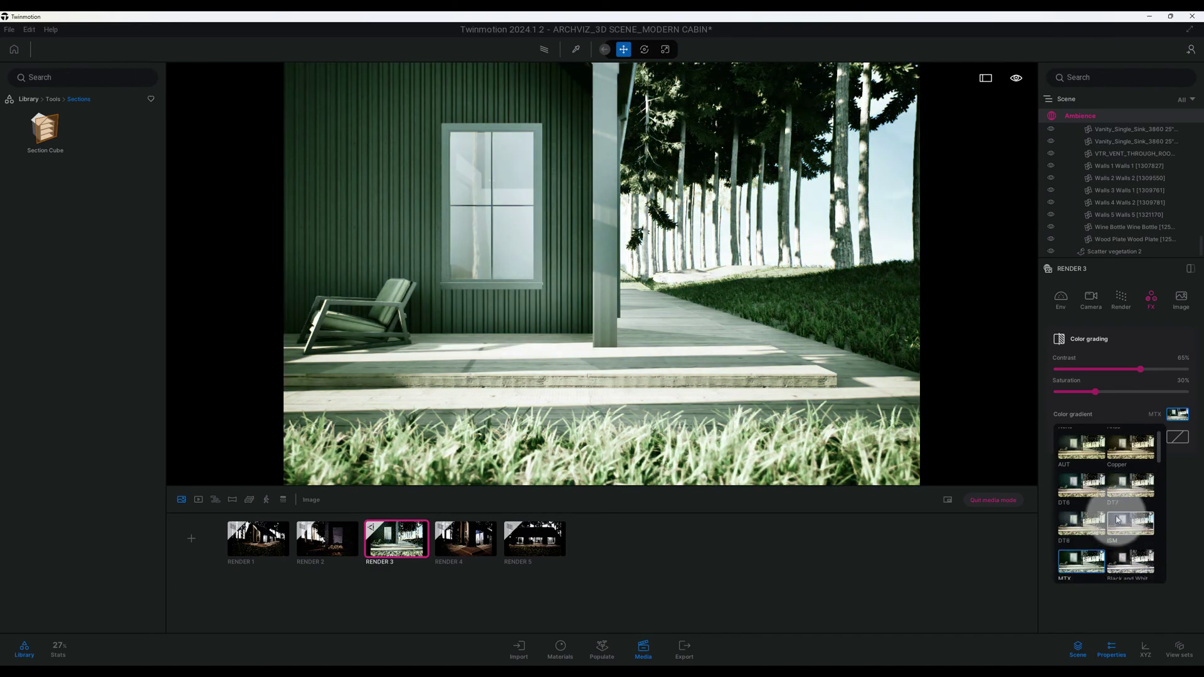
Set RENDER 3's color gradient back to Blue Tint, and open its image format settings.
{"action": "scroll", "coordinate": [1125, 523], "scroll_direction": "down", "scroll_amount": 2}
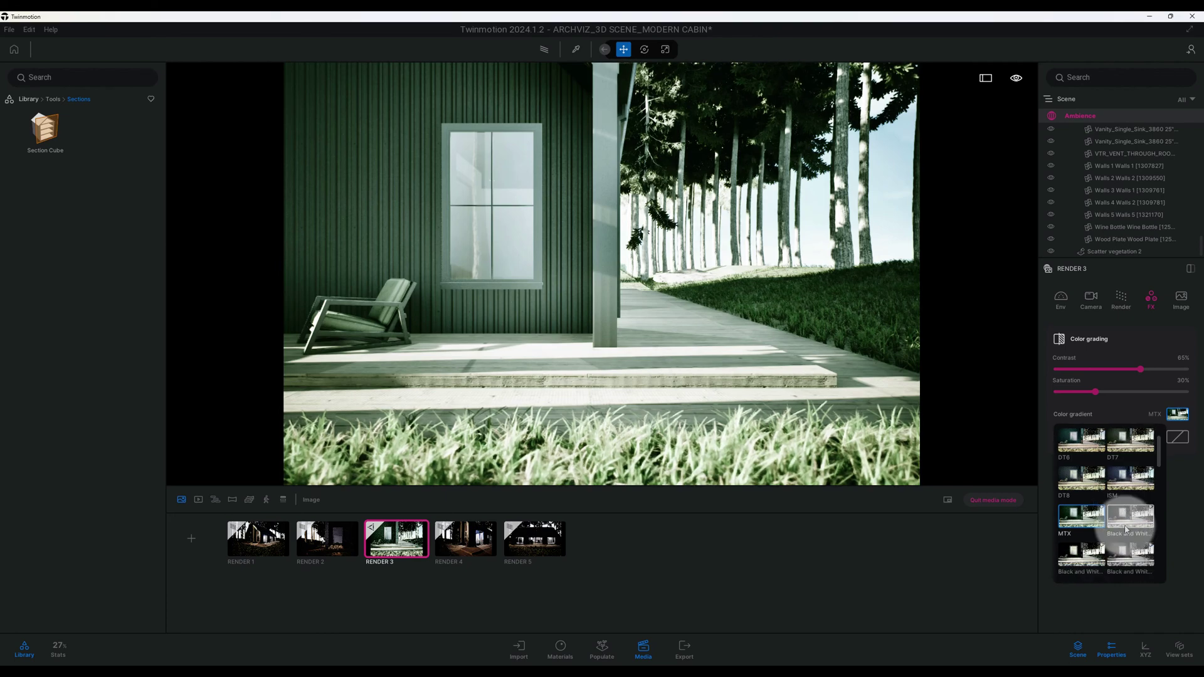
{"action": "scroll", "coordinate": [1125, 529], "scroll_direction": "down", "scroll_amount": 1}
{"action": "scroll", "coordinate": [1125, 530], "scroll_direction": "down", "scroll_amount": 1}
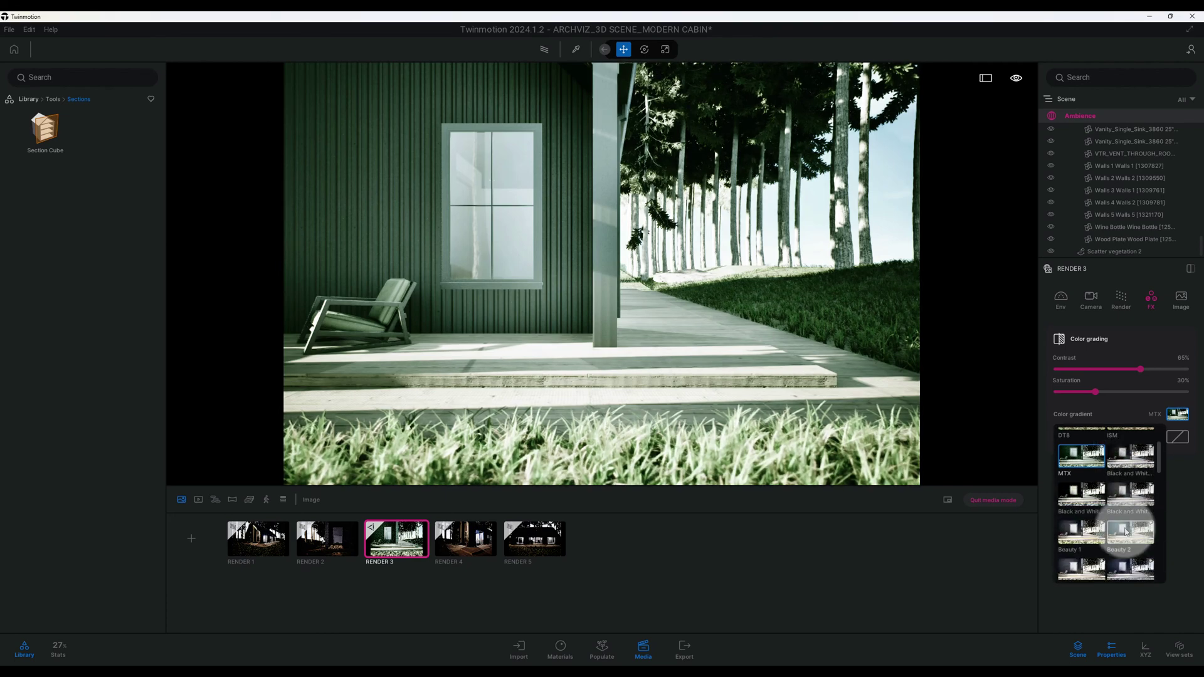
{"action": "scroll", "coordinate": [1125, 530], "scroll_direction": "down", "scroll_amount": 1}
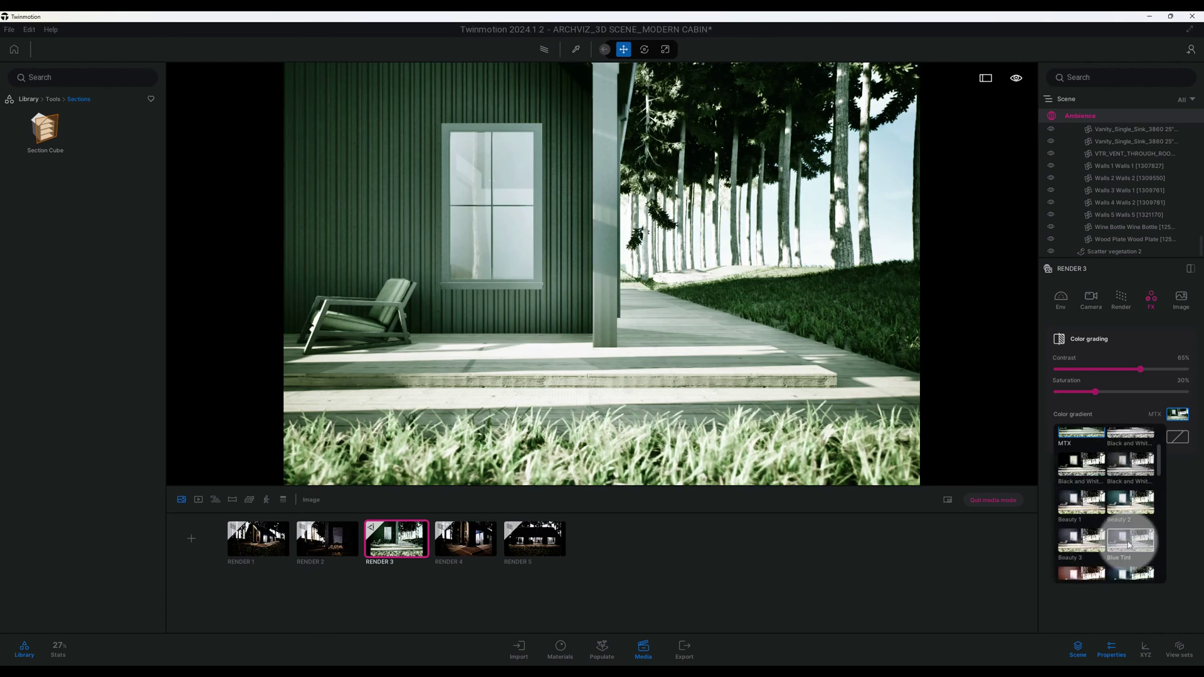
{"action": "left_click", "coordinate": [1197, 475]}
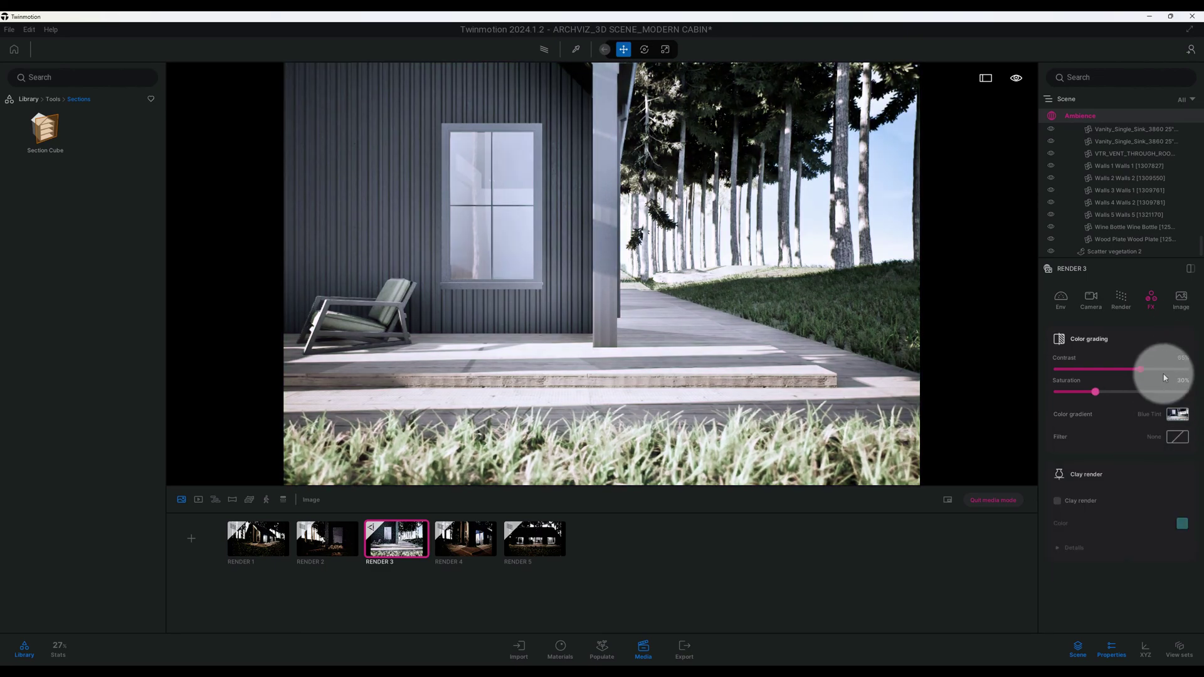
{"action": "left_click", "coordinate": [1180, 300]}
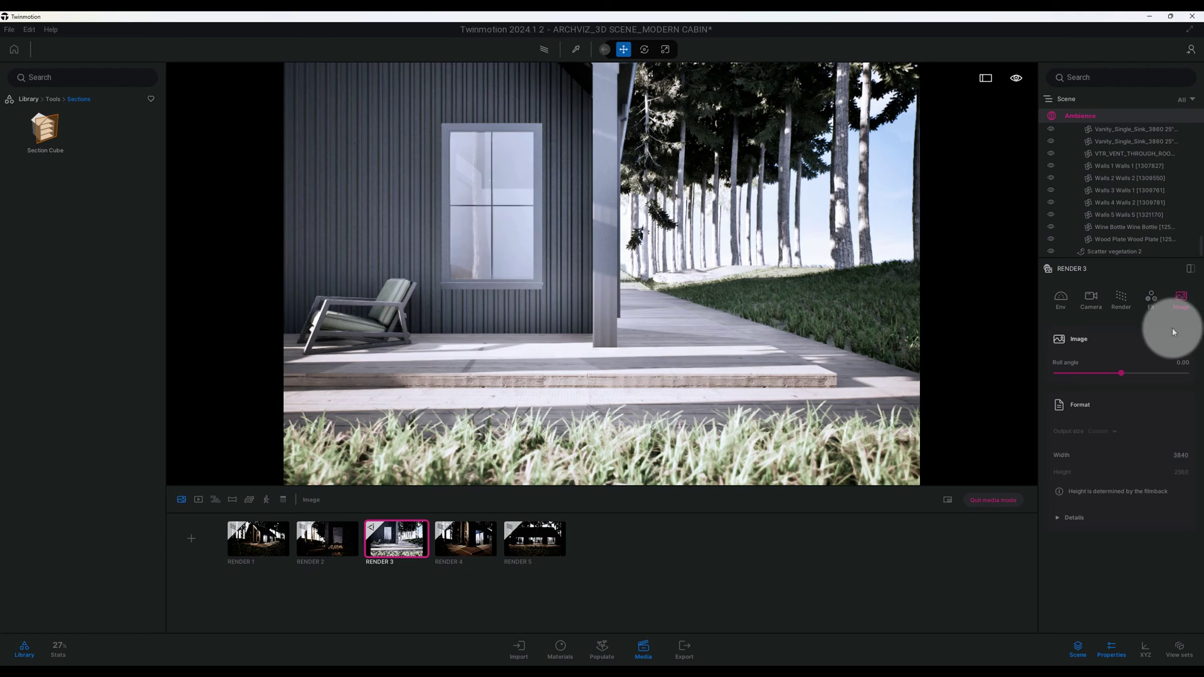